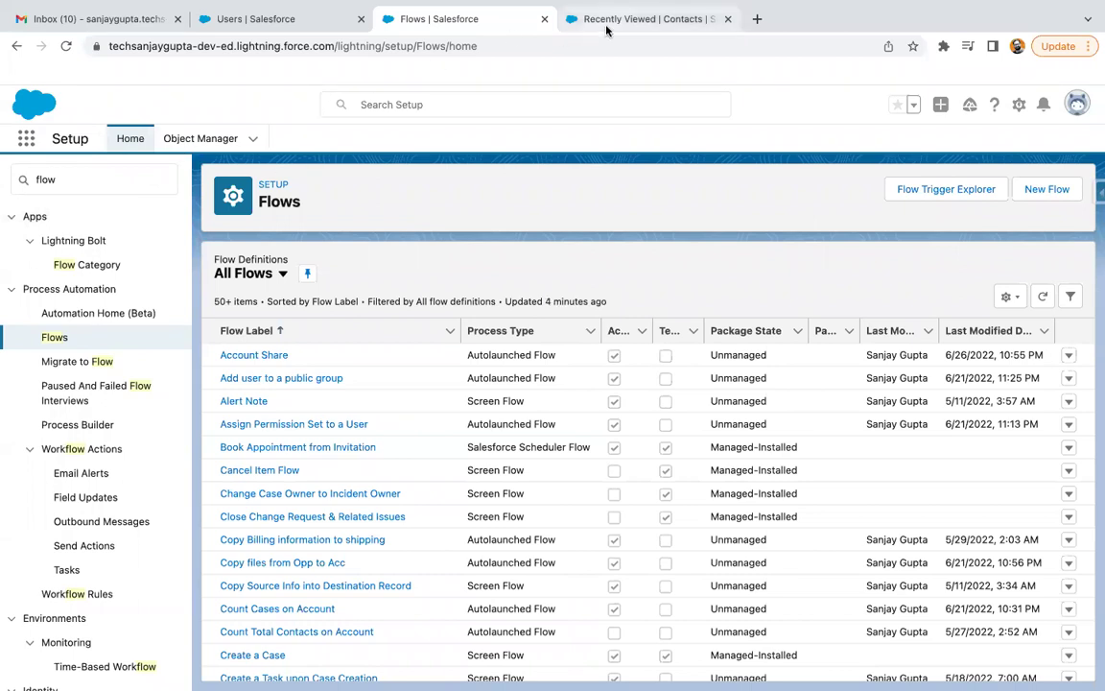
Show the All Contacts list view and look through the contacts' account, phone and email values.
click(652, 19)
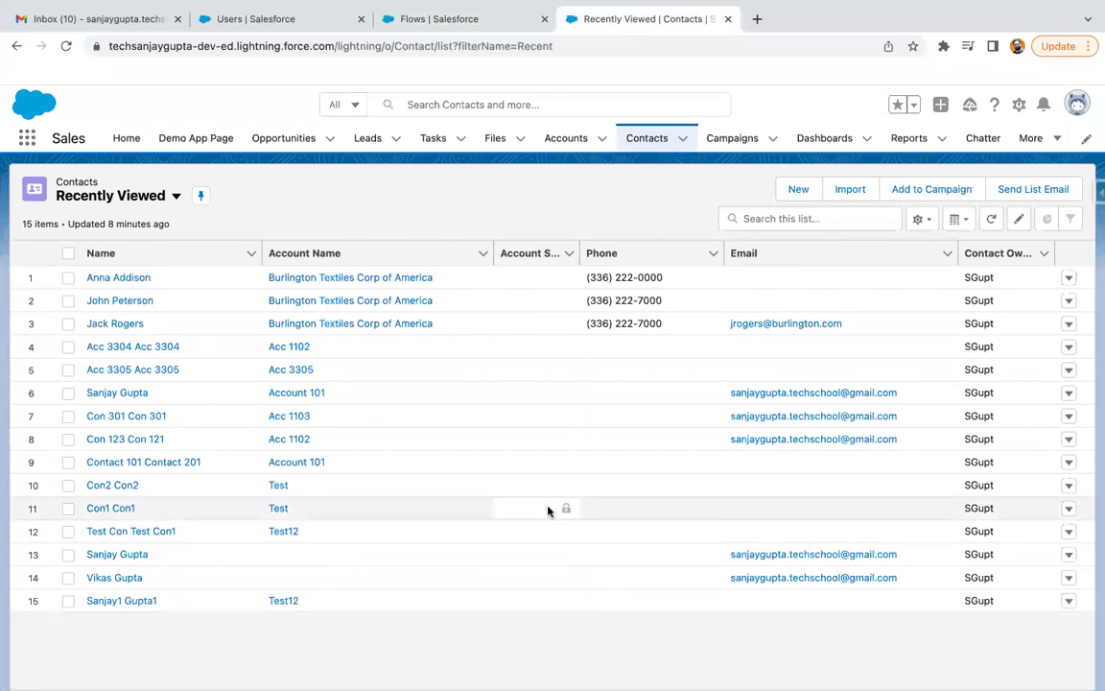
click(176, 198)
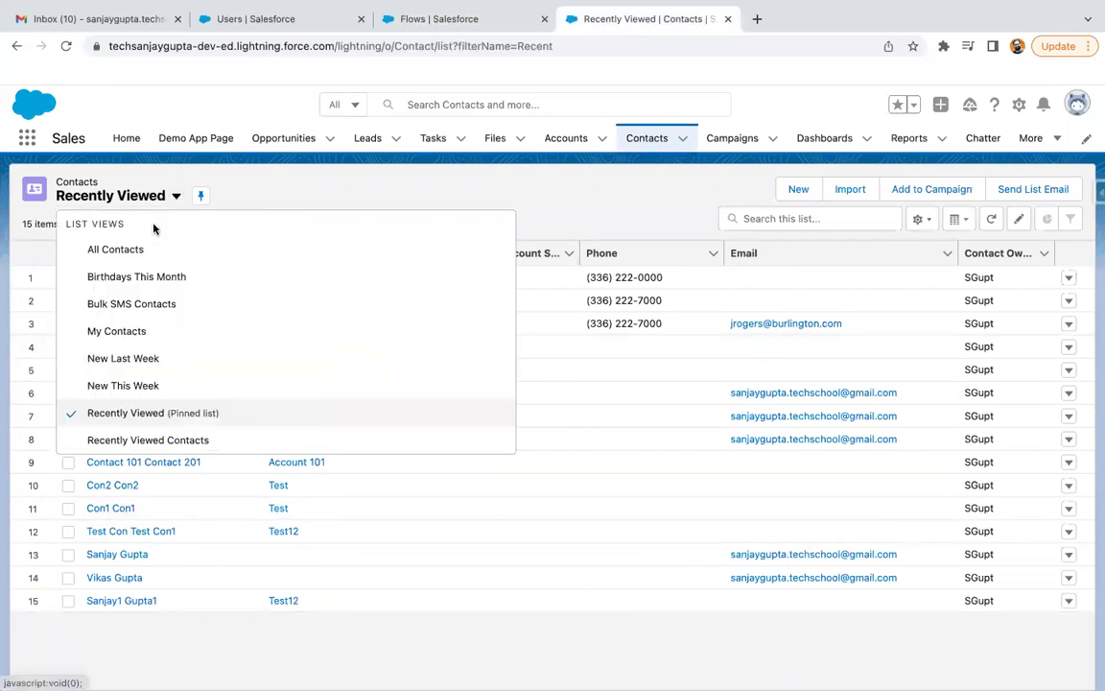
click(115, 250)
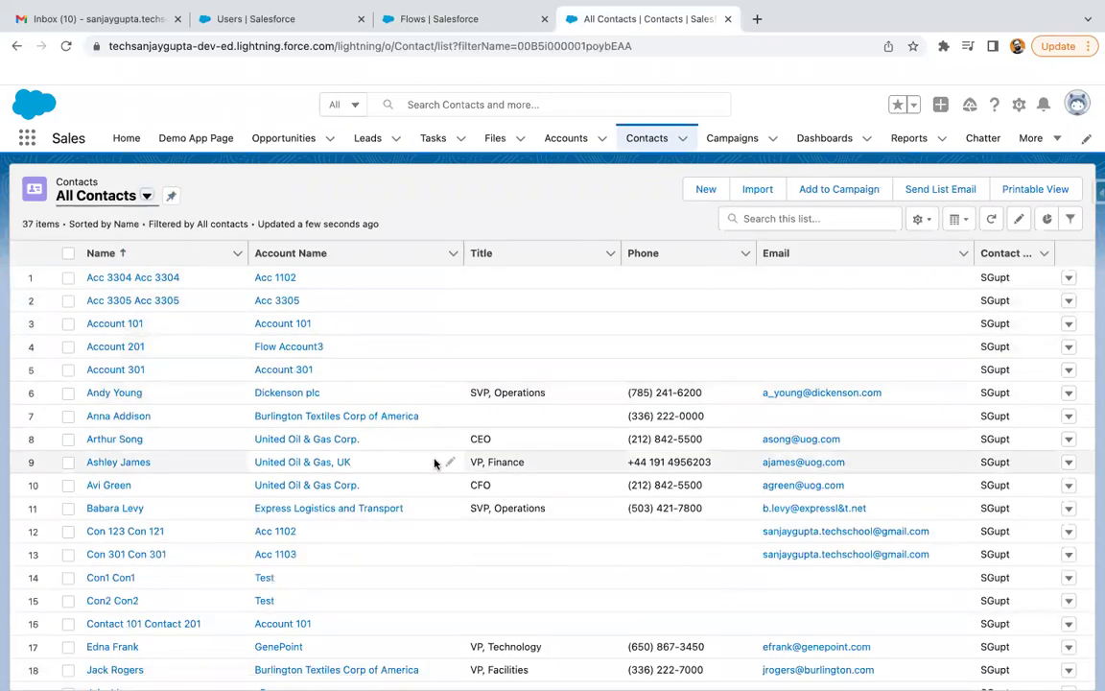
scroll(808, 455, down, 5)
scroll(809, 455, up, 5)
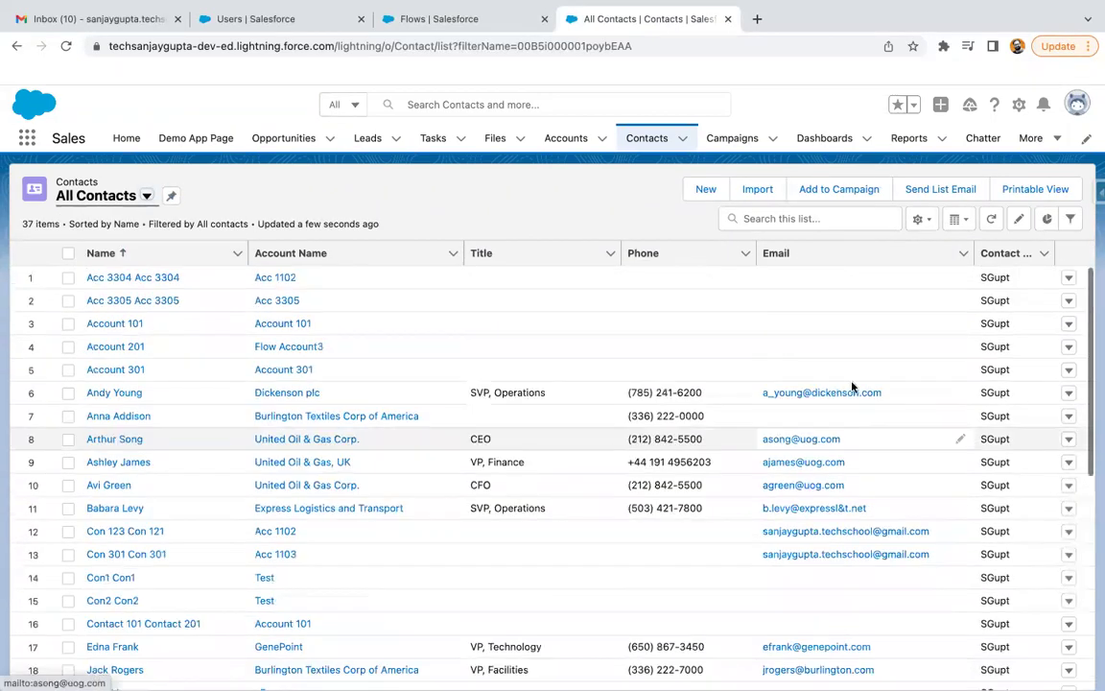
scroll(826, 557, down, 2)
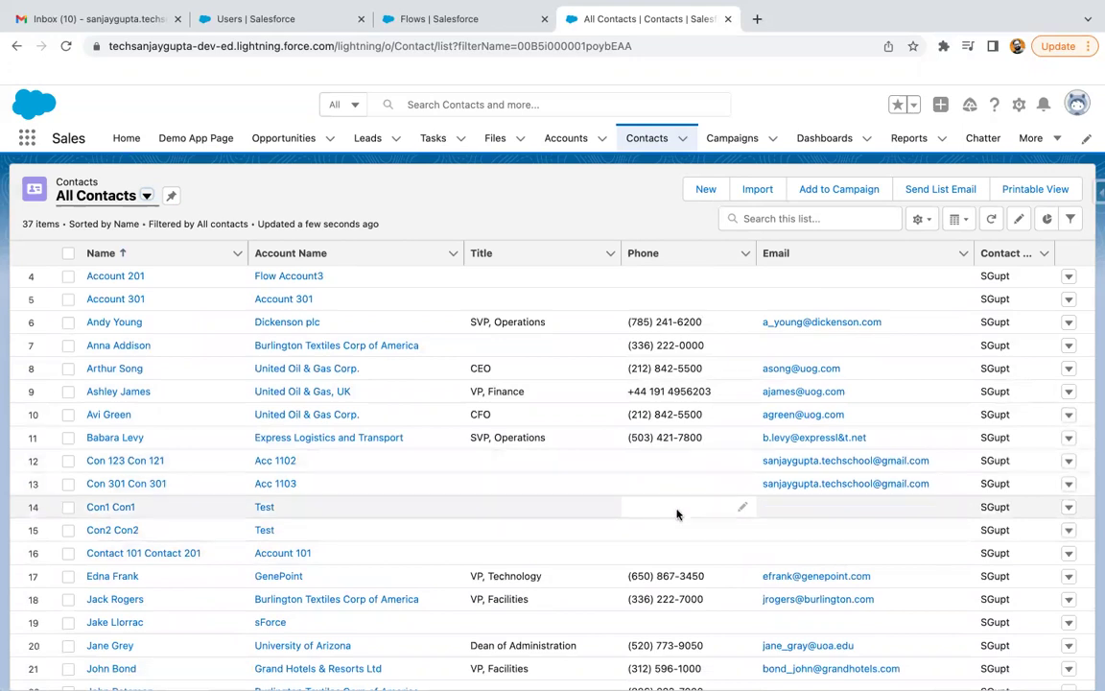
scroll(683, 499, up, 1)
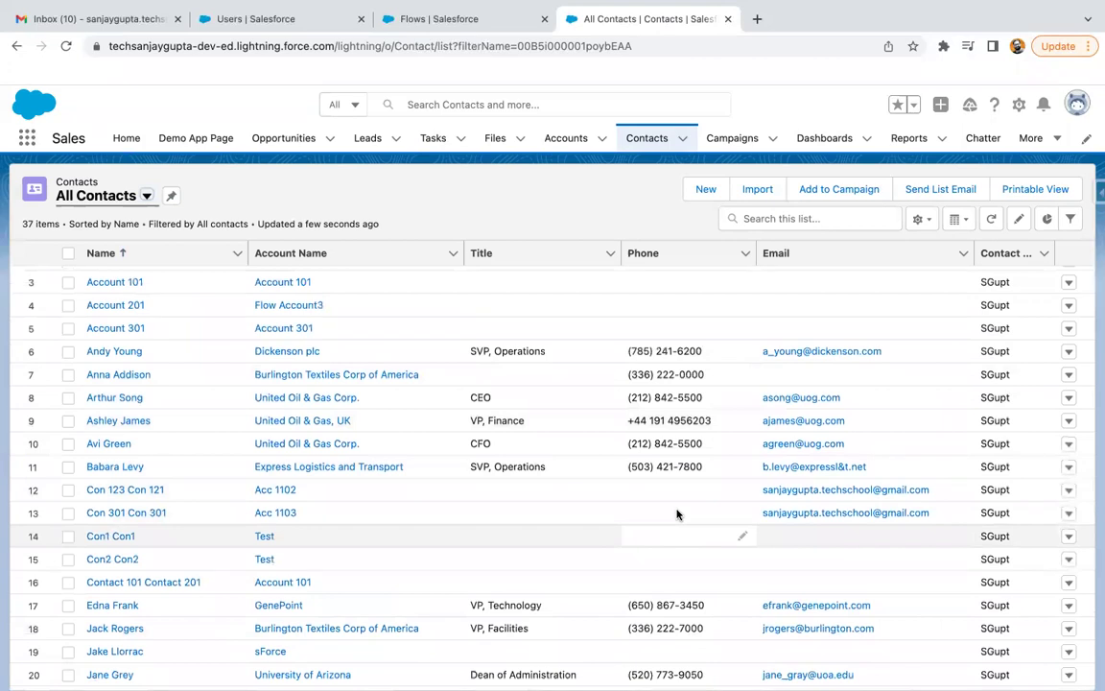
scroll(677, 515, up, 2)
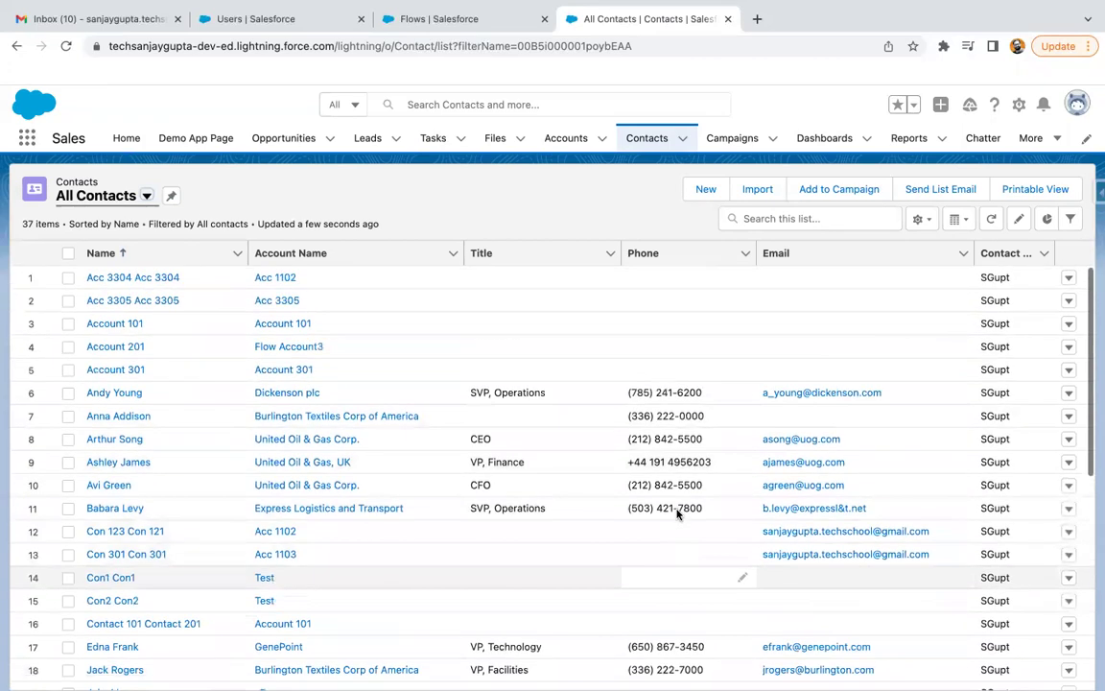
Find the Contact object in Object Manager and open its Fields & Relationships.
click(348, 22)
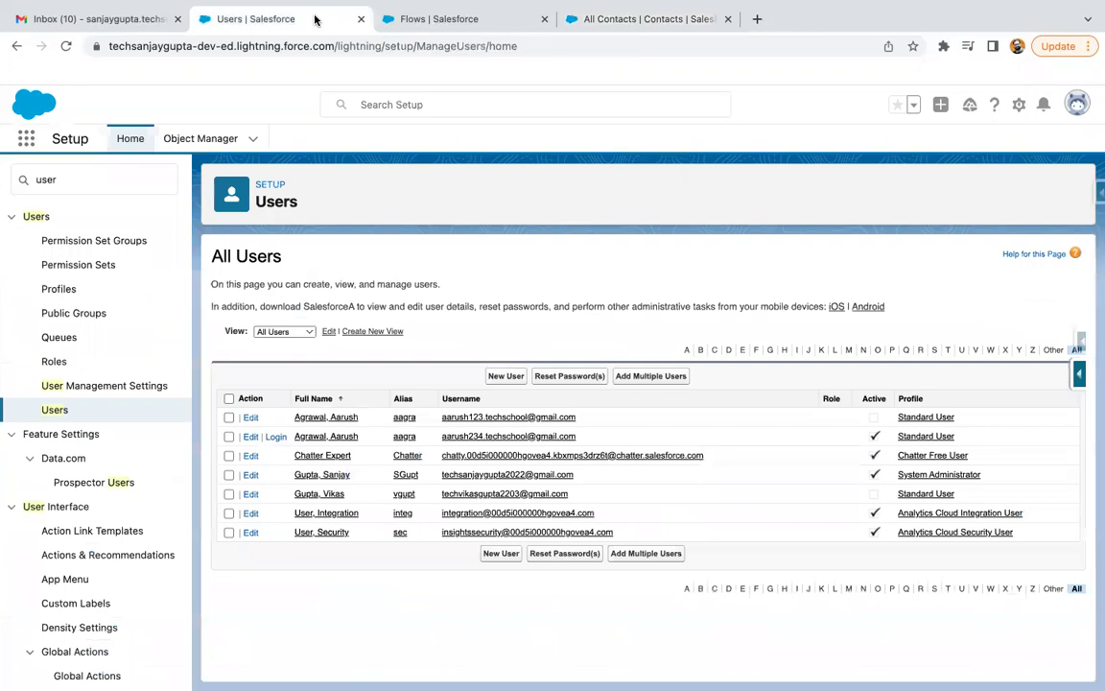
click(203, 137)
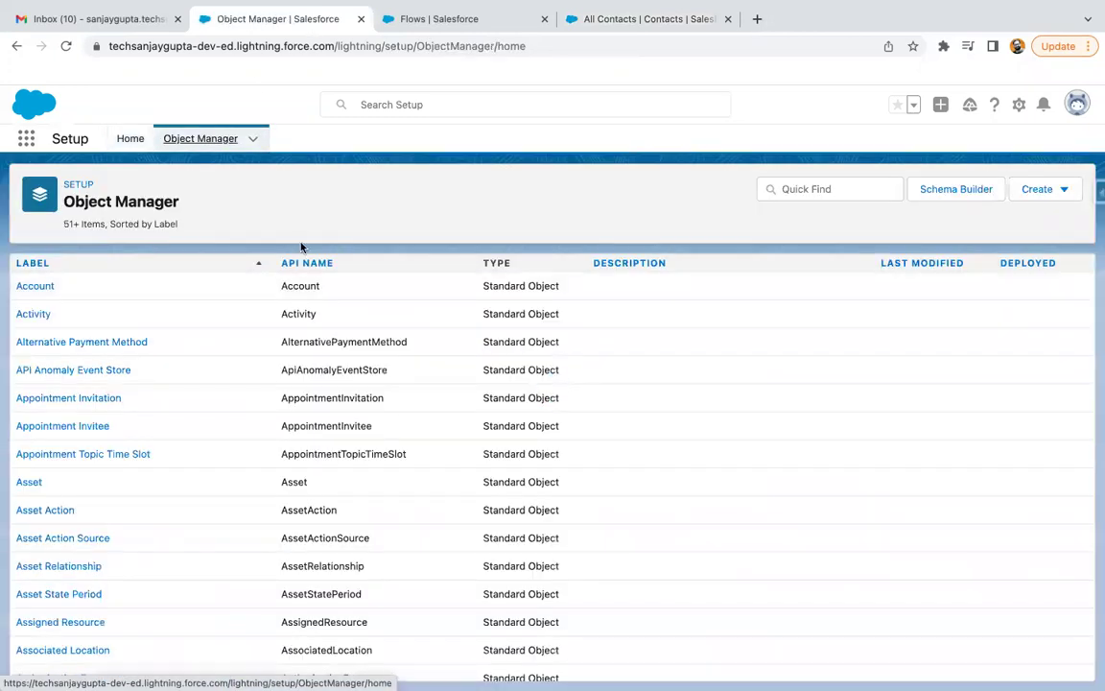
click(787, 189)
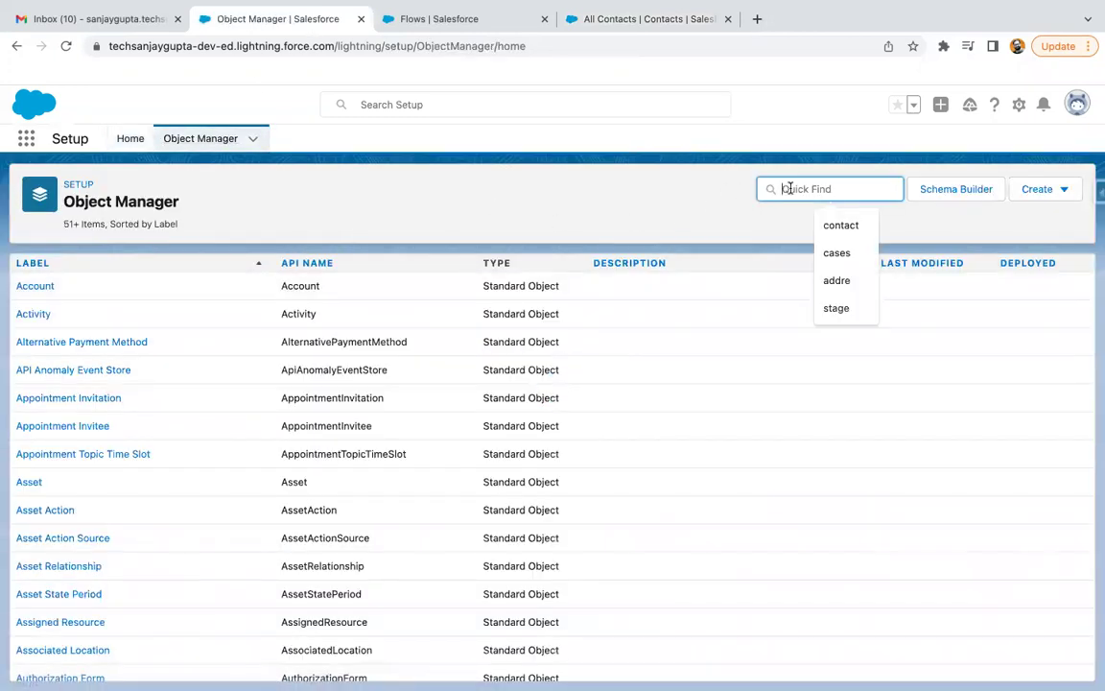
text(contact)
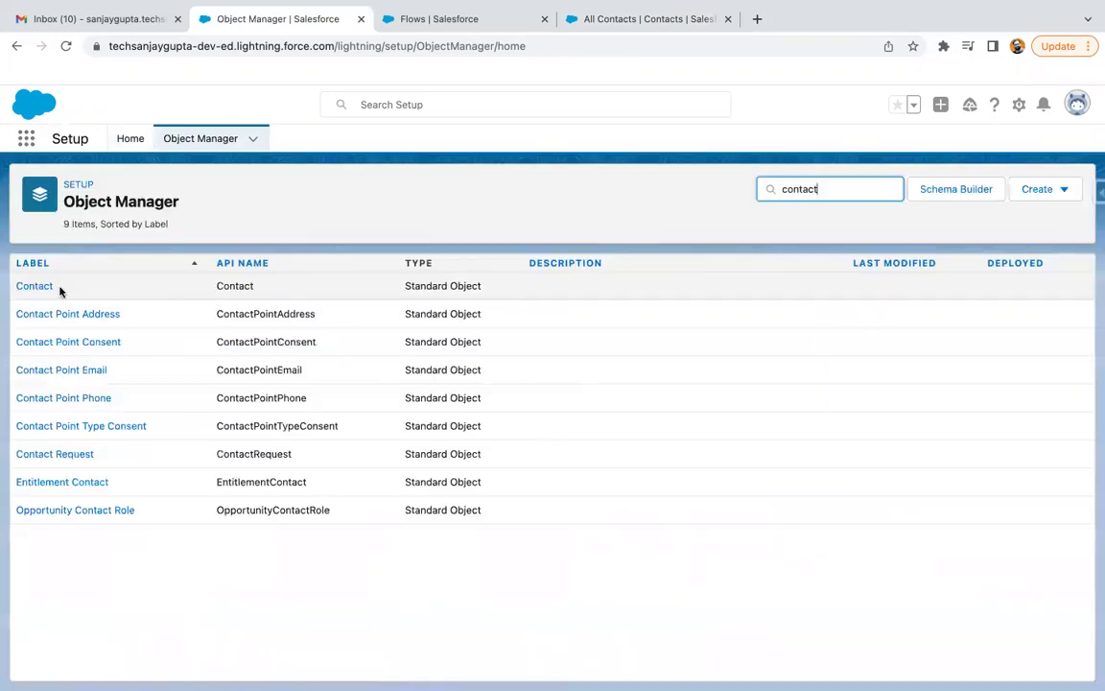
click(38, 287)
click(67, 288)
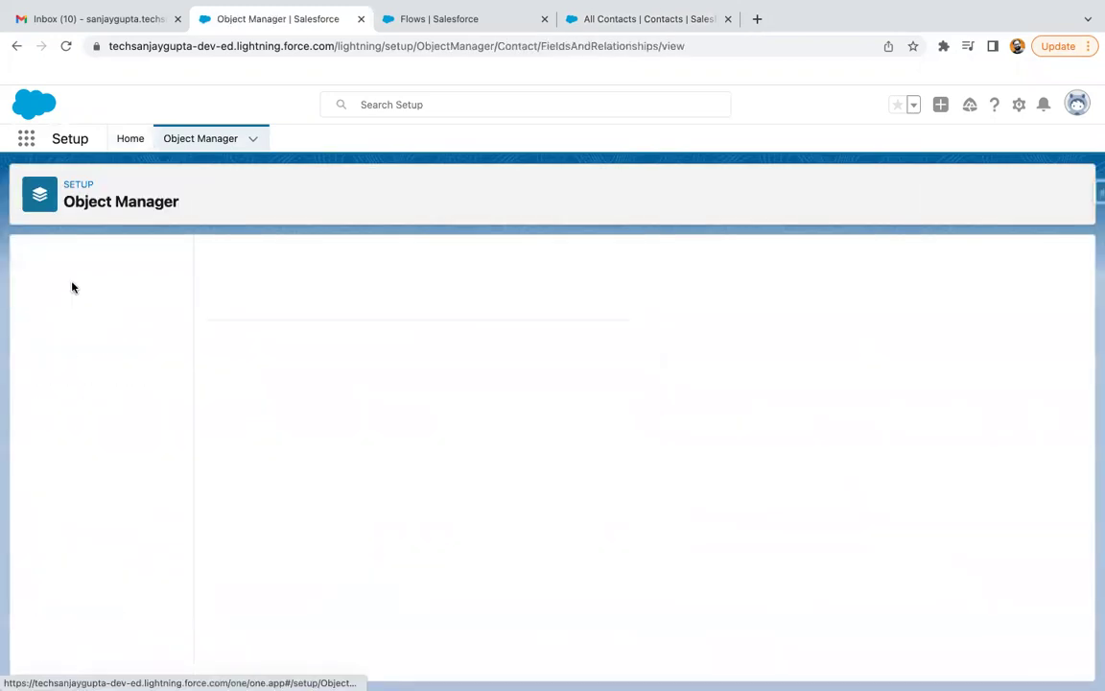
Start a new custom field on Contact with the Checkbox data type.
click(737, 260)
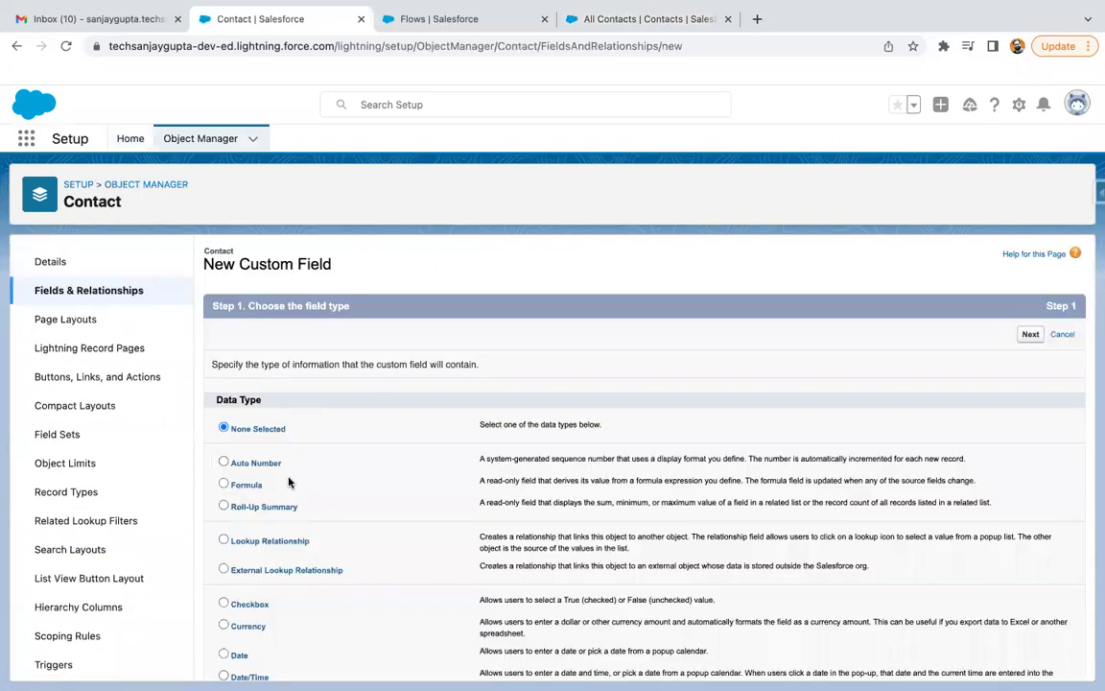
scroll(269, 437, down, 3)
click(240, 442)
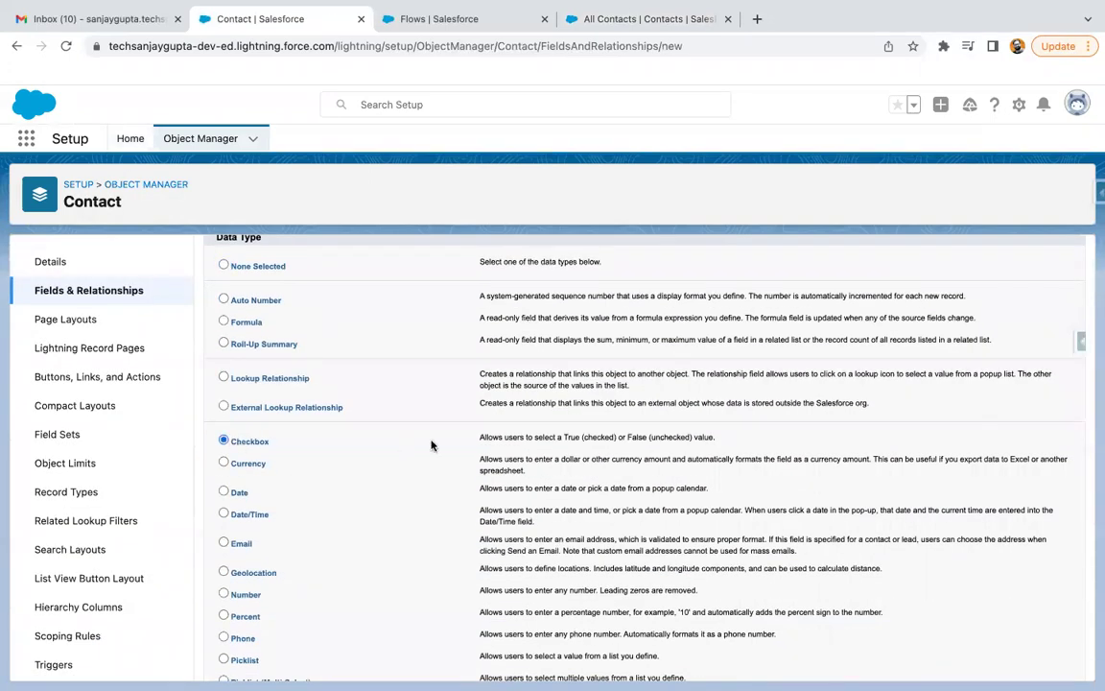
scroll(575, 403, up, 3)
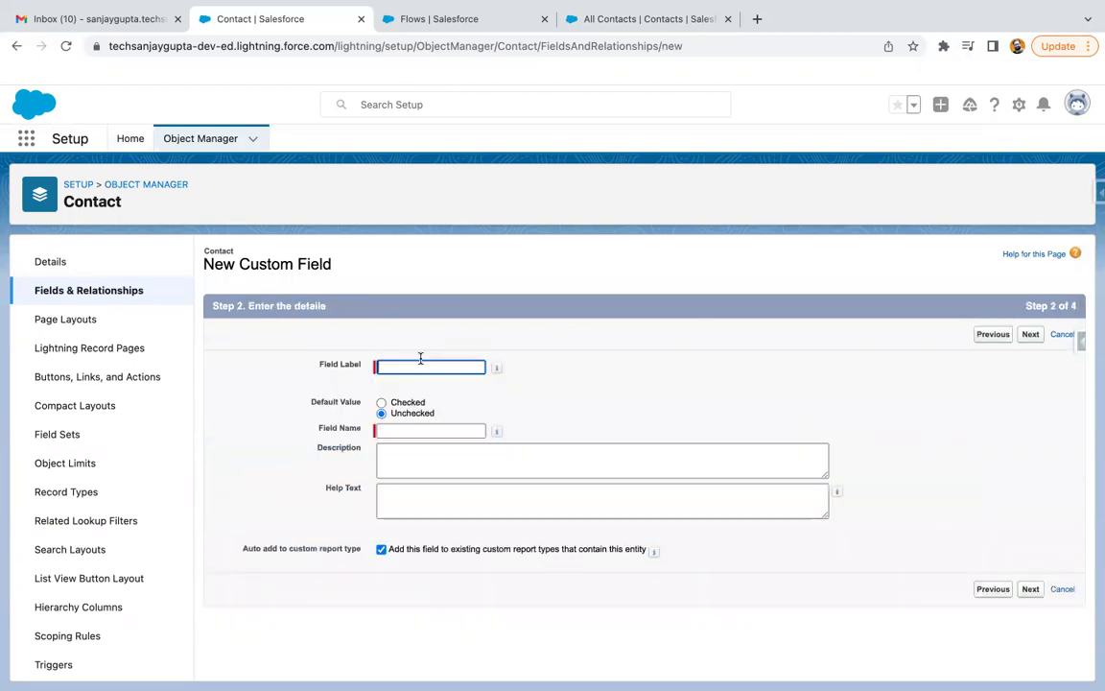
Label the checkbox field DuplicateFound? with the field name DuplicateFound, and continue to field-level security.
text(Du)
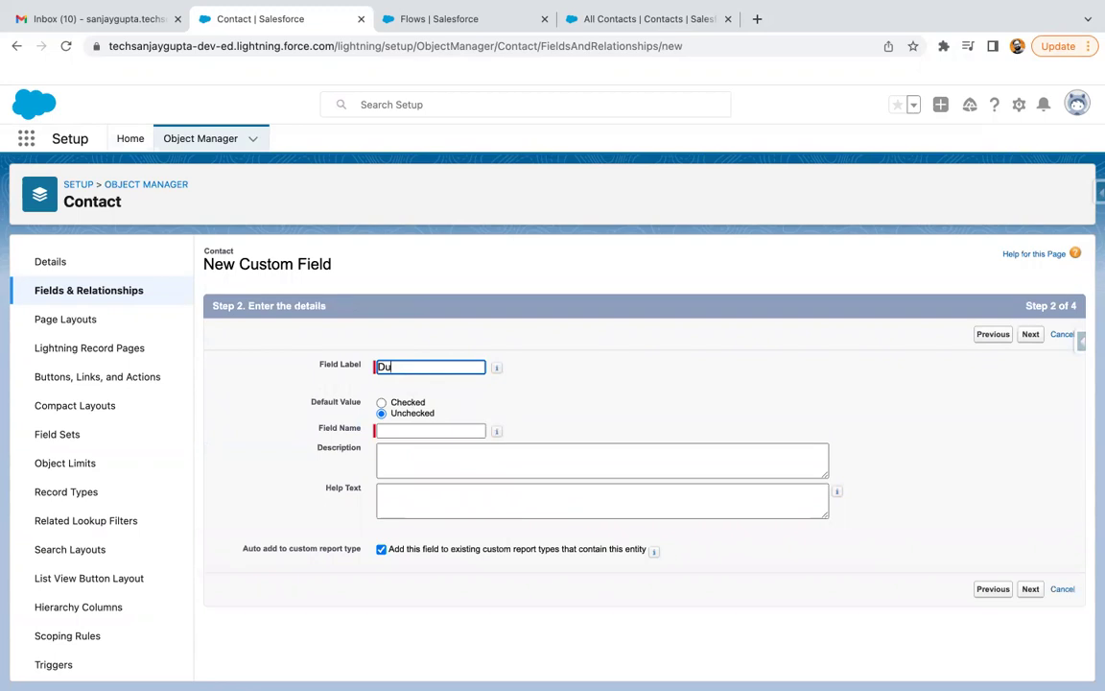
text(plicateFound)
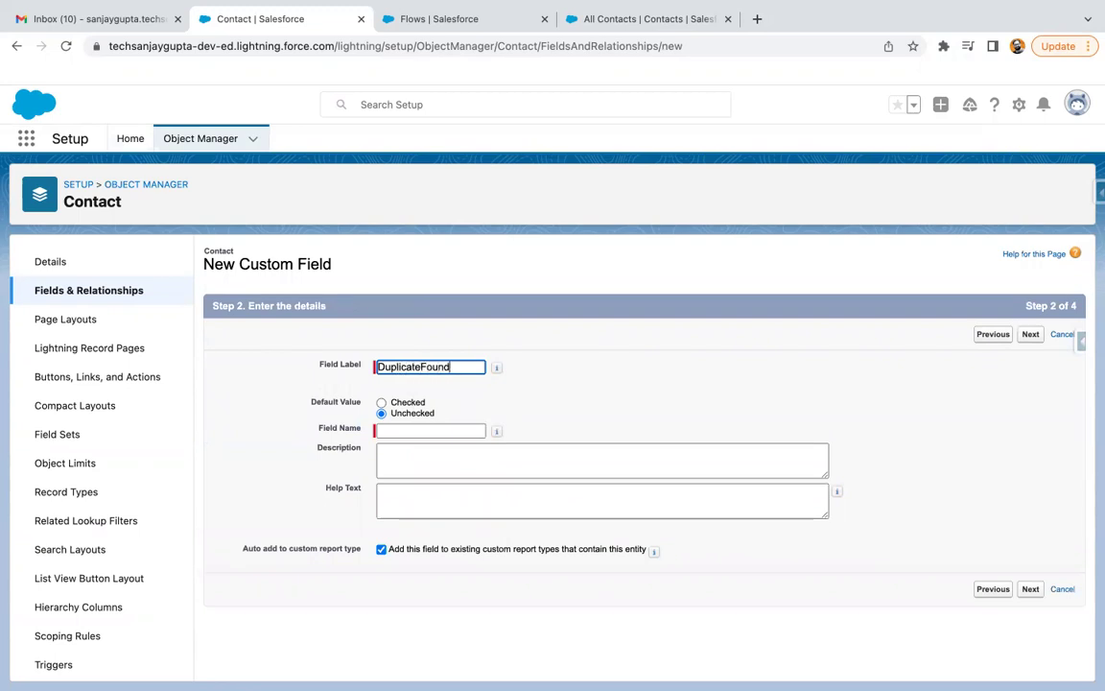
text(?)
click(584, 398)
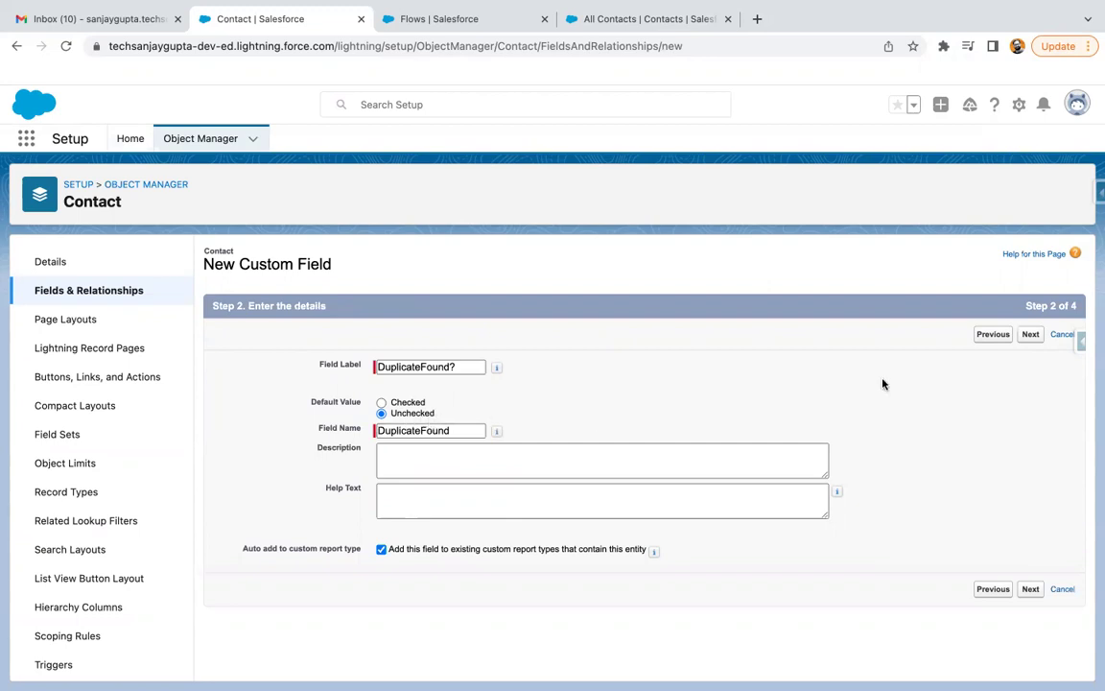
click(1030, 335)
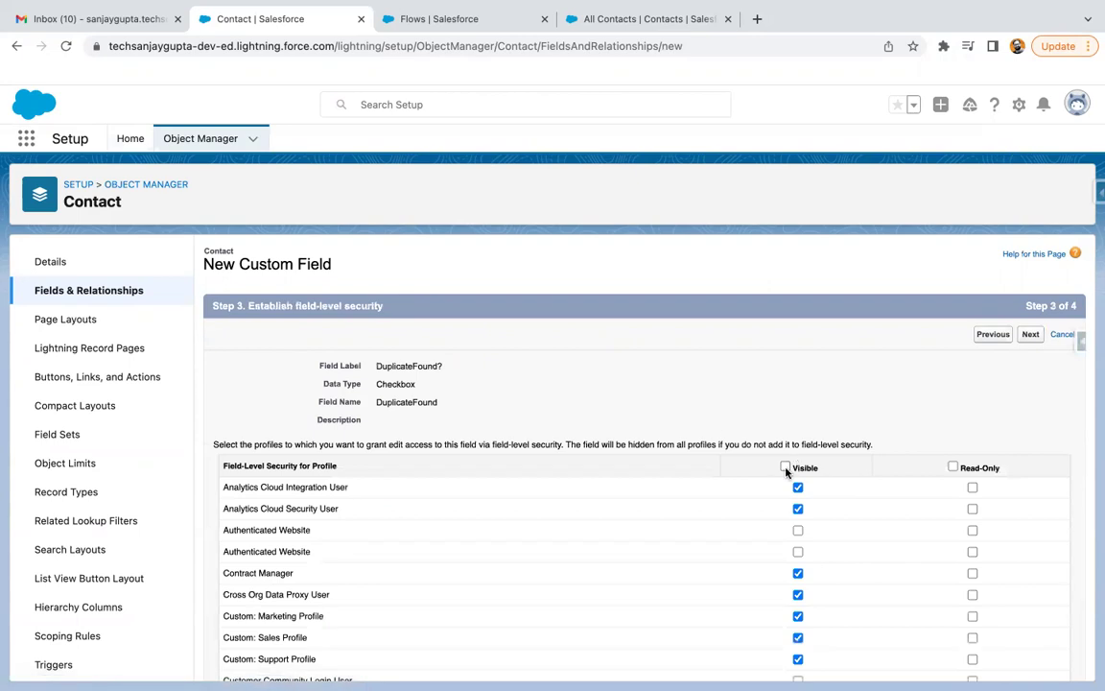
Accept the default field-level security, exclude the field from all page layouts, and save it.
click(1030, 334)
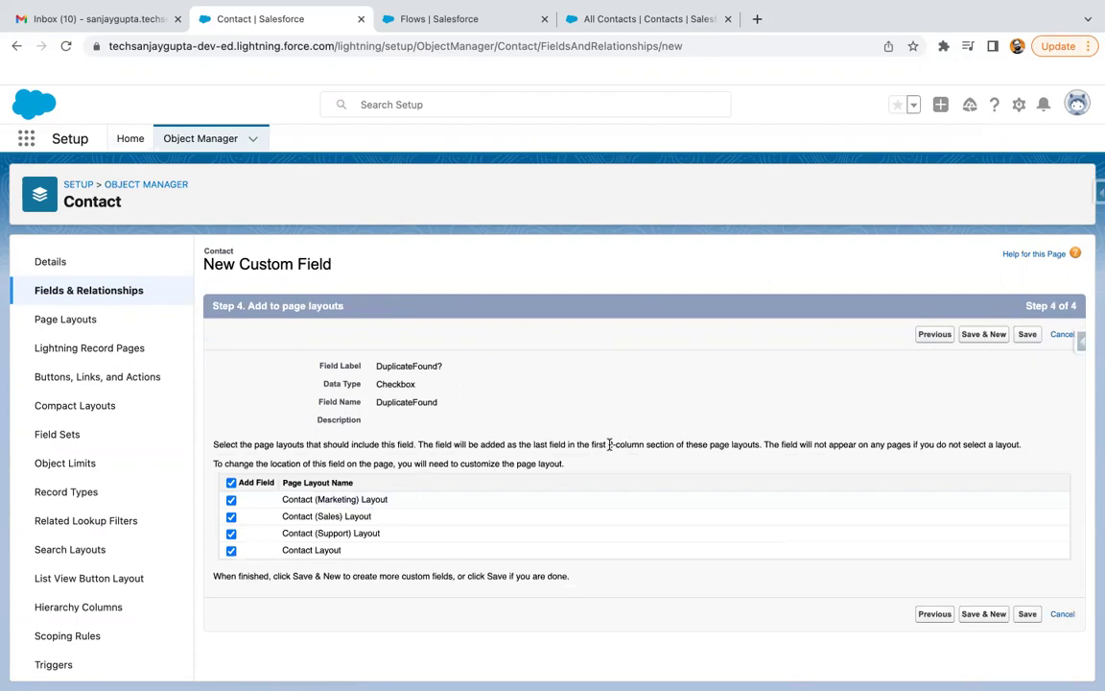
click(230, 482)
click(1027, 335)
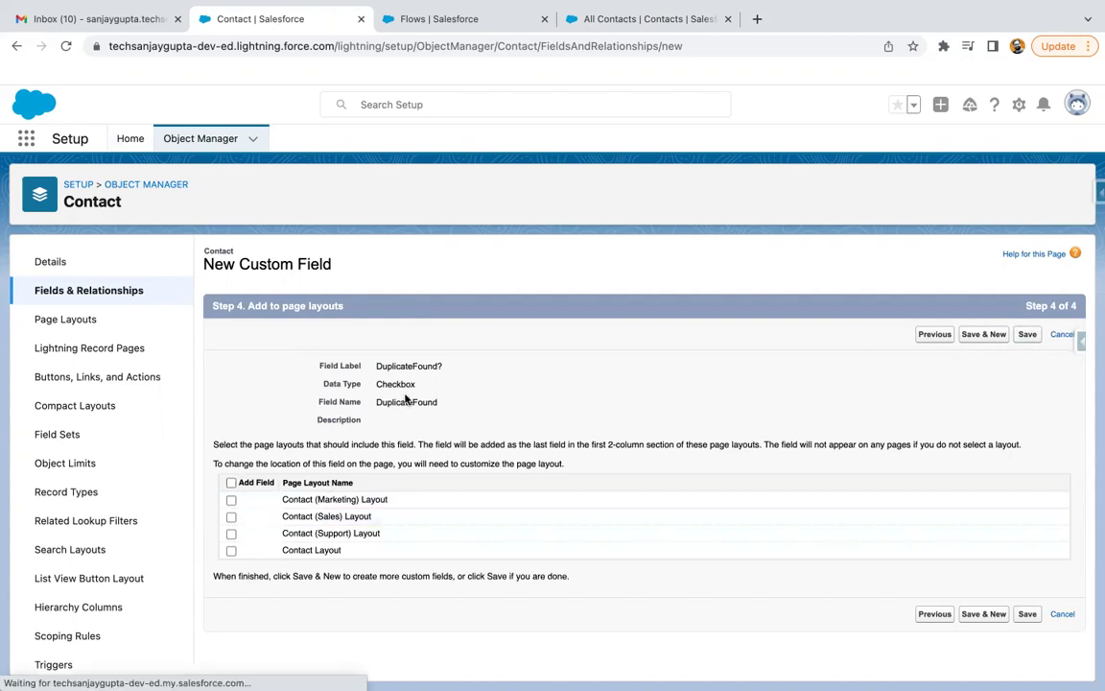
Create a new validation rule on Contact with the rule name isDuplicateFound.
scroll(133, 512, down, 1)
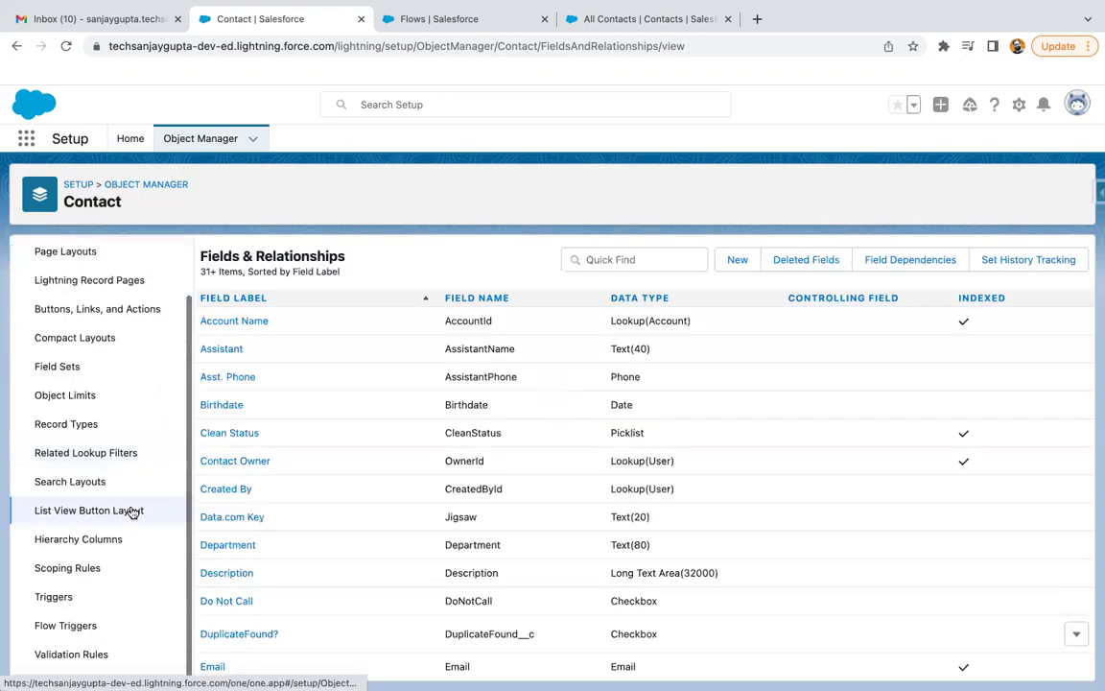
click(86, 654)
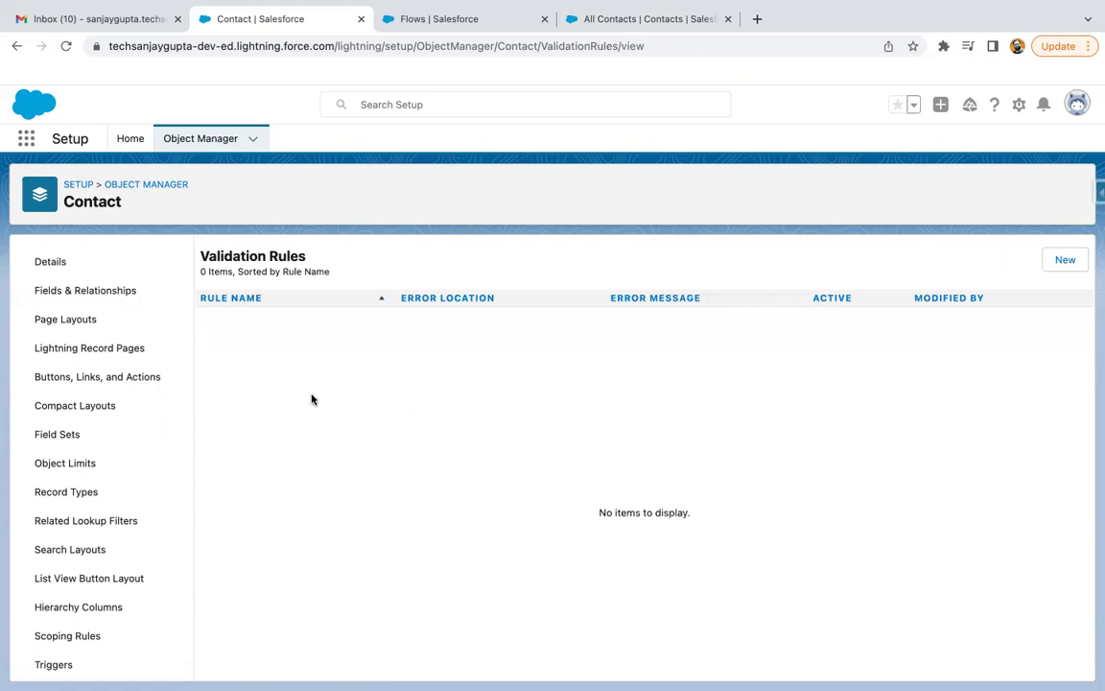
click(1065, 261)
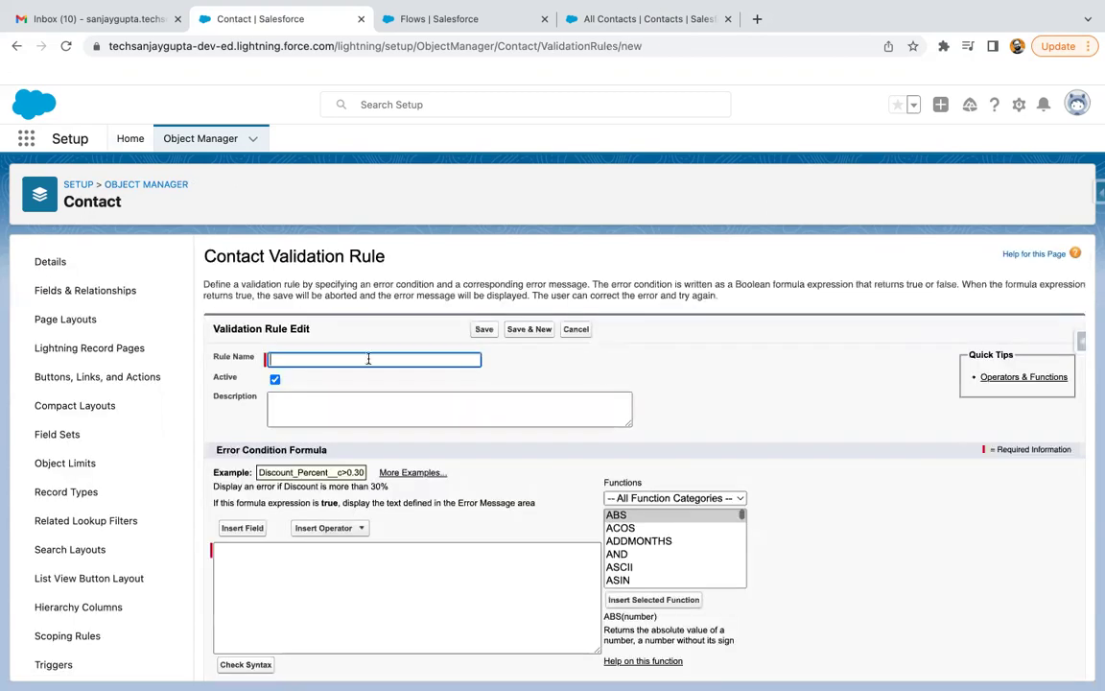
text(isDuplicateFound)
Insert the DuplicateFound__c field as the rule's error condition formula.
scroll(442, 378, down, 2)
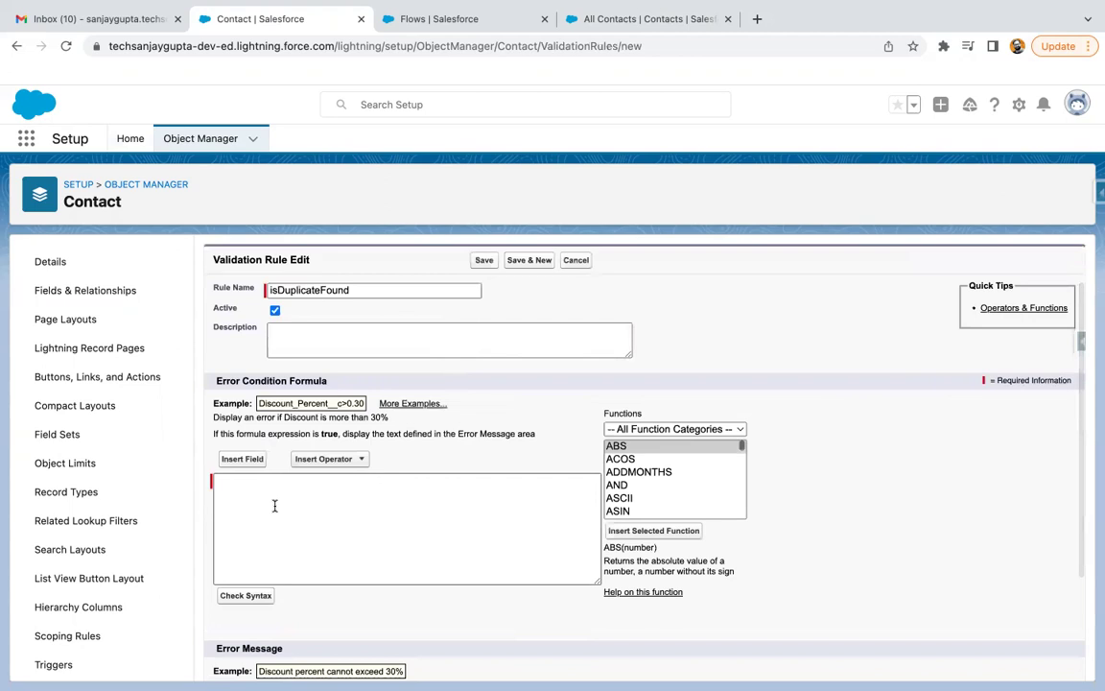
click(255, 479)
click(242, 458)
click(469, 435)
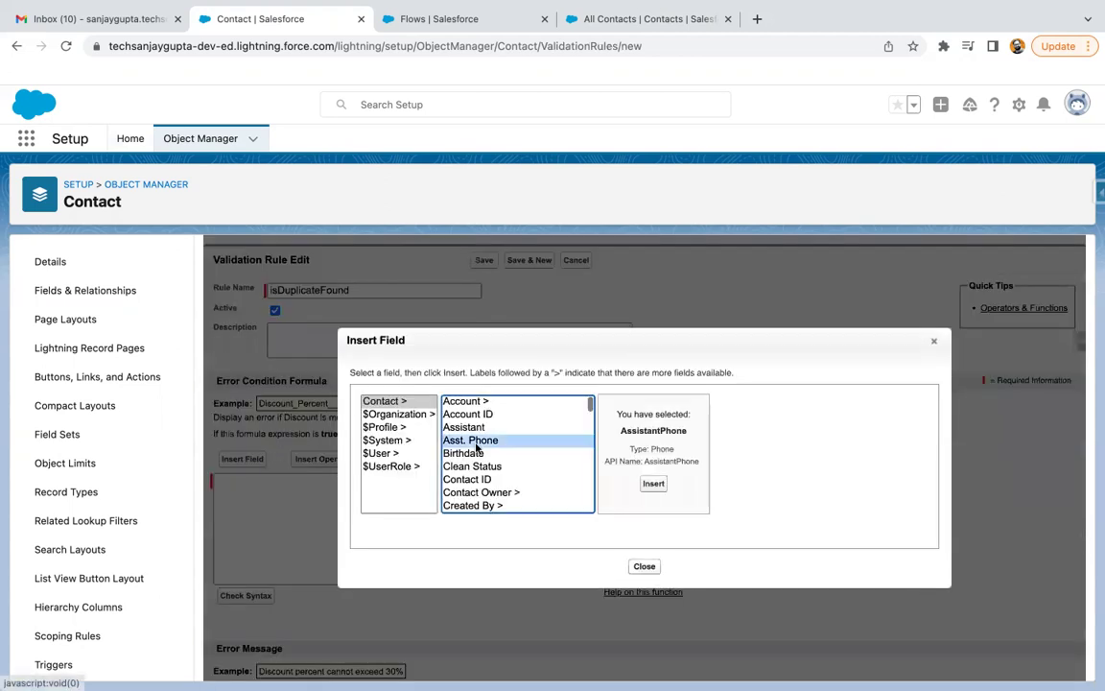
text(du)
click(660, 484)
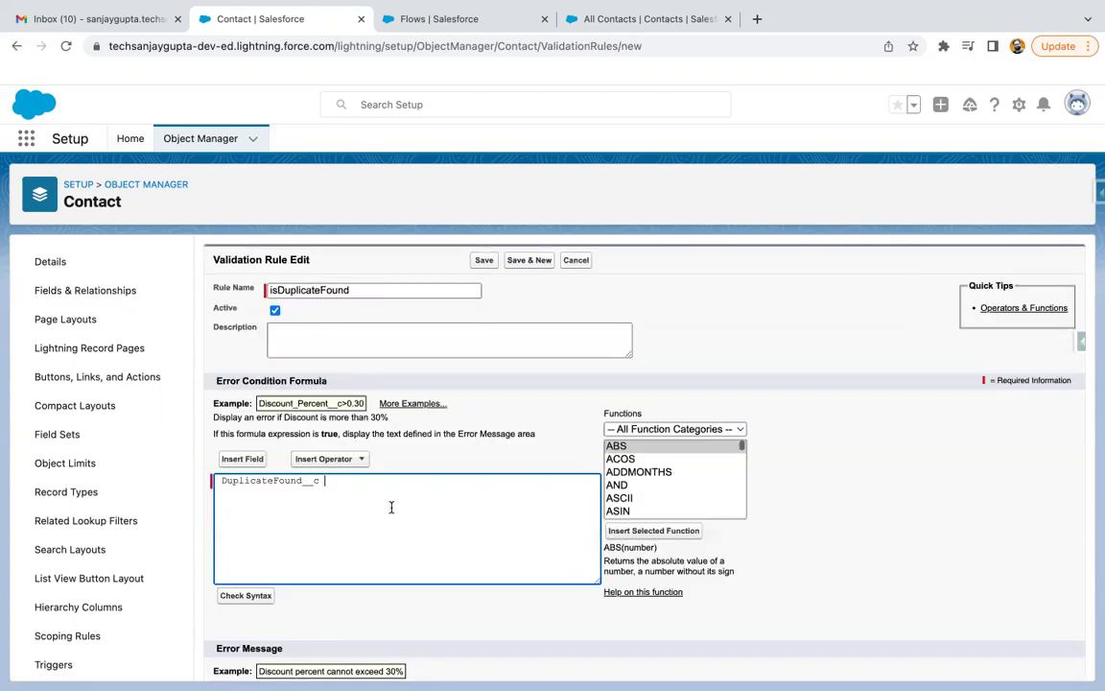
Set the validation rule's error message to "Alert! Duplicate Record Found.".
scroll(392, 507, down, 1)
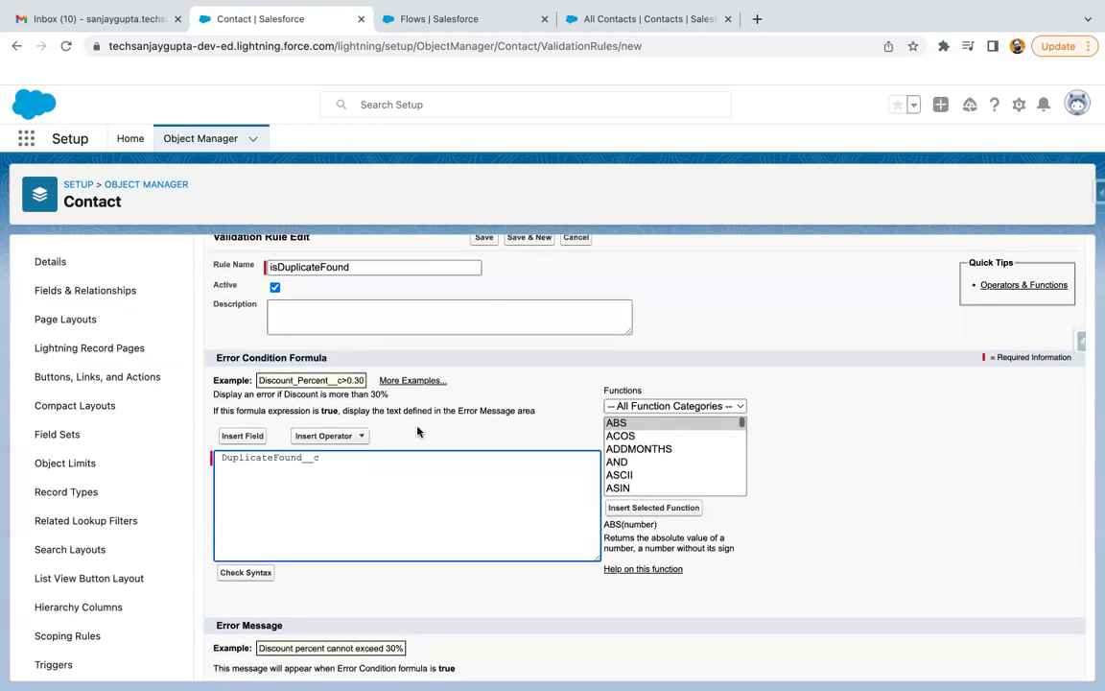
scroll(419, 431, down, 3)
click(399, 560)
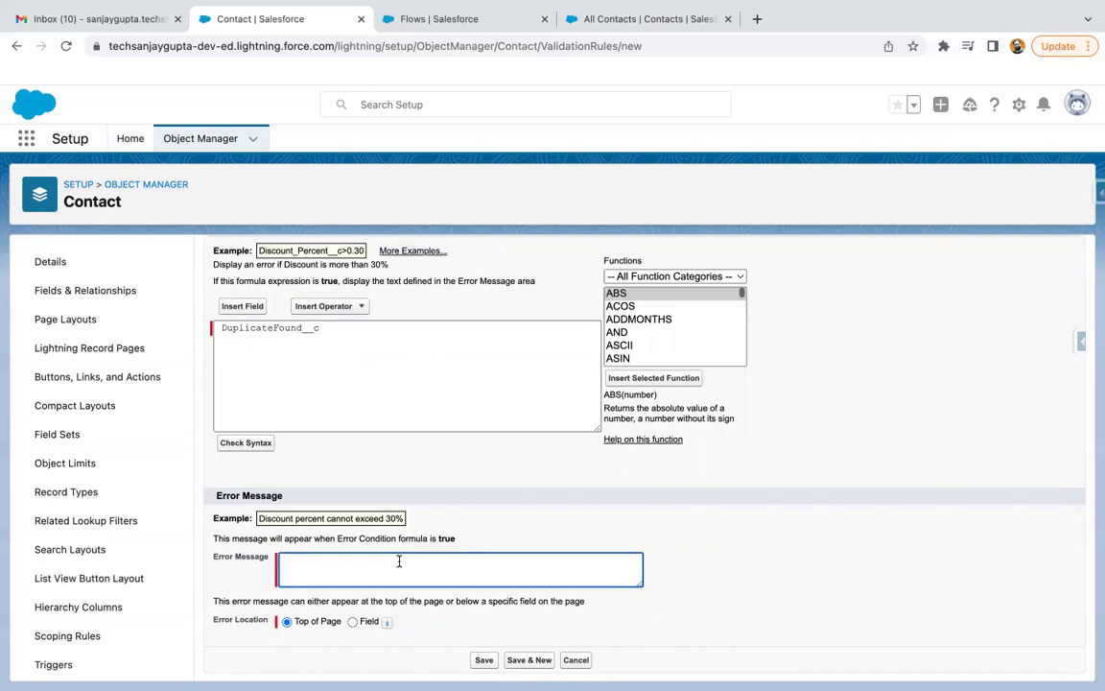
text(Duplicate Record Found.)
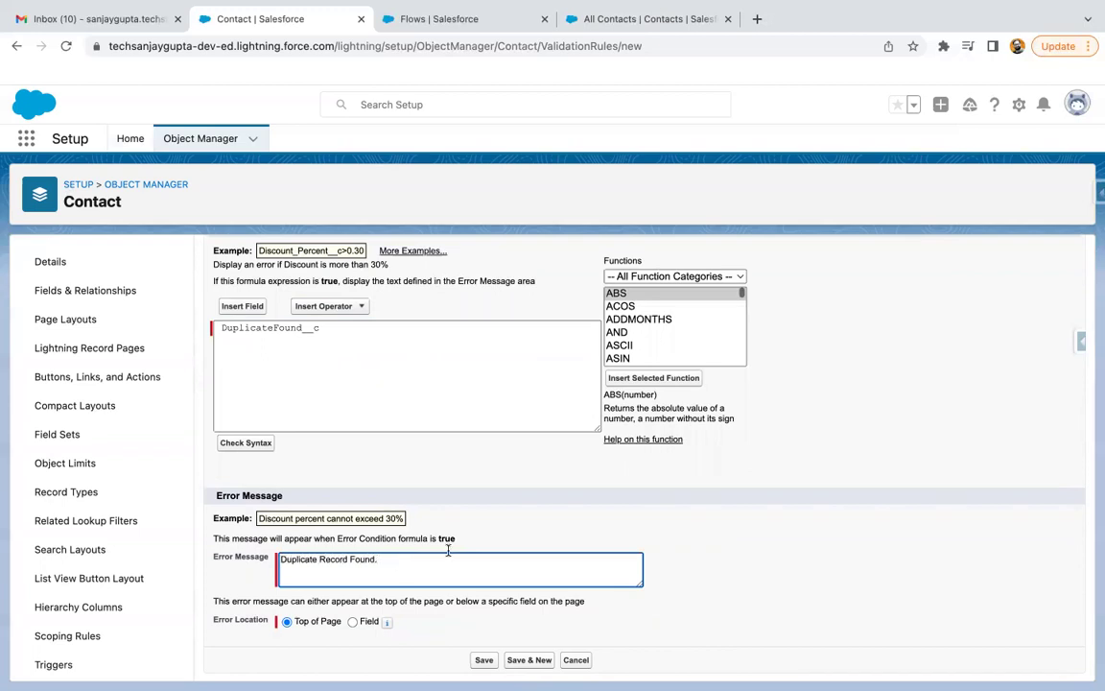
click(278, 560)
text(Alert!)
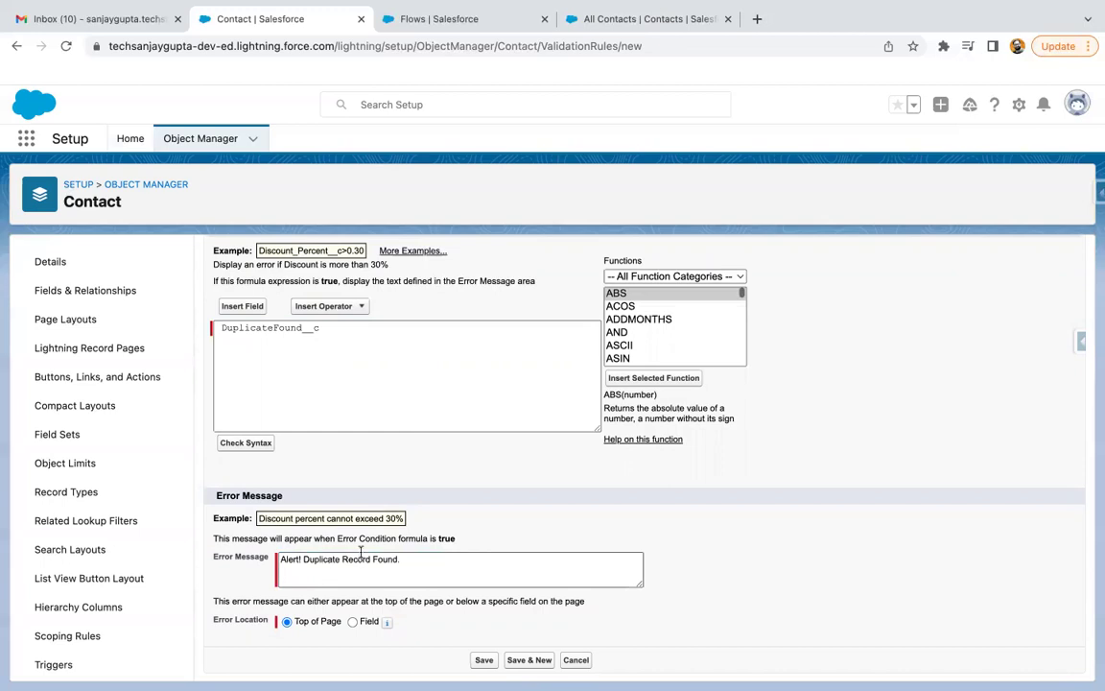
click(437, 509)
scroll(437, 509, up, 5)
scroll(384, 499, down, 2)
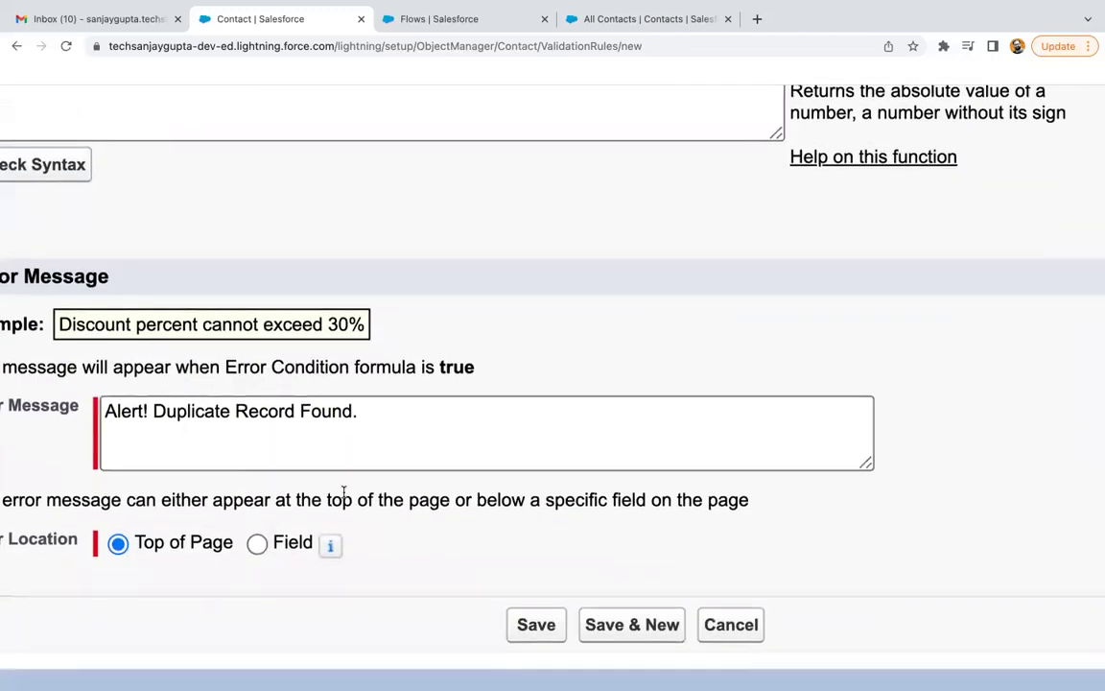
scroll(343, 491, left, 3)
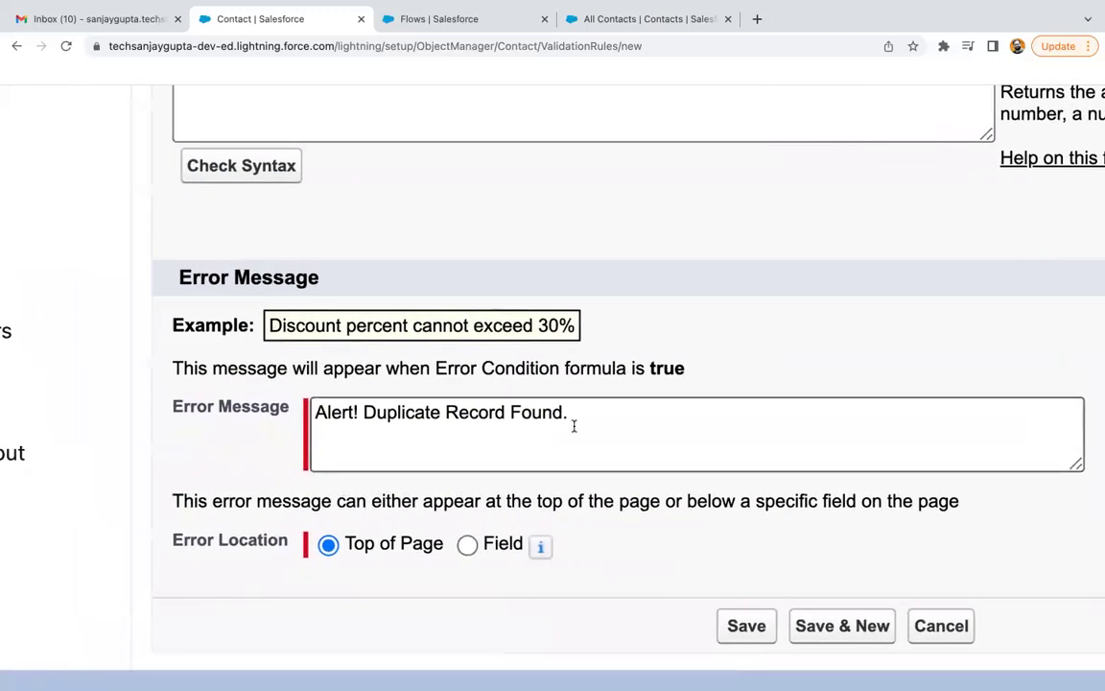
click(749, 405)
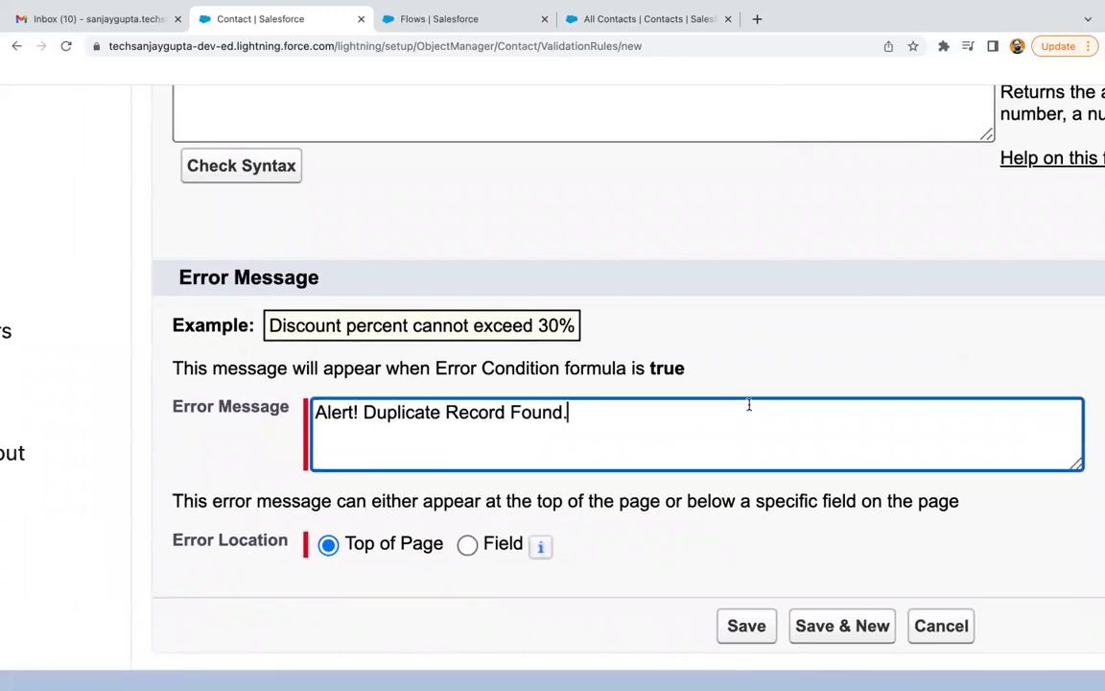
click(678, 488)
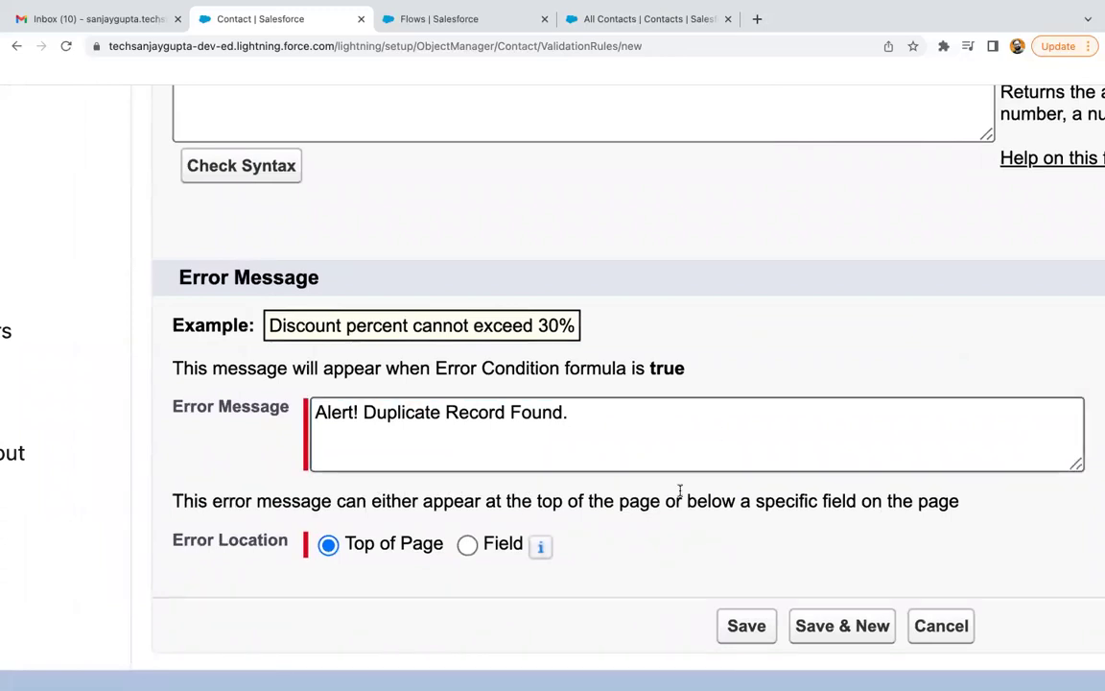
Save the isDuplicateFound validation rule and return to the list of Contact validation rules.
click(766, 634)
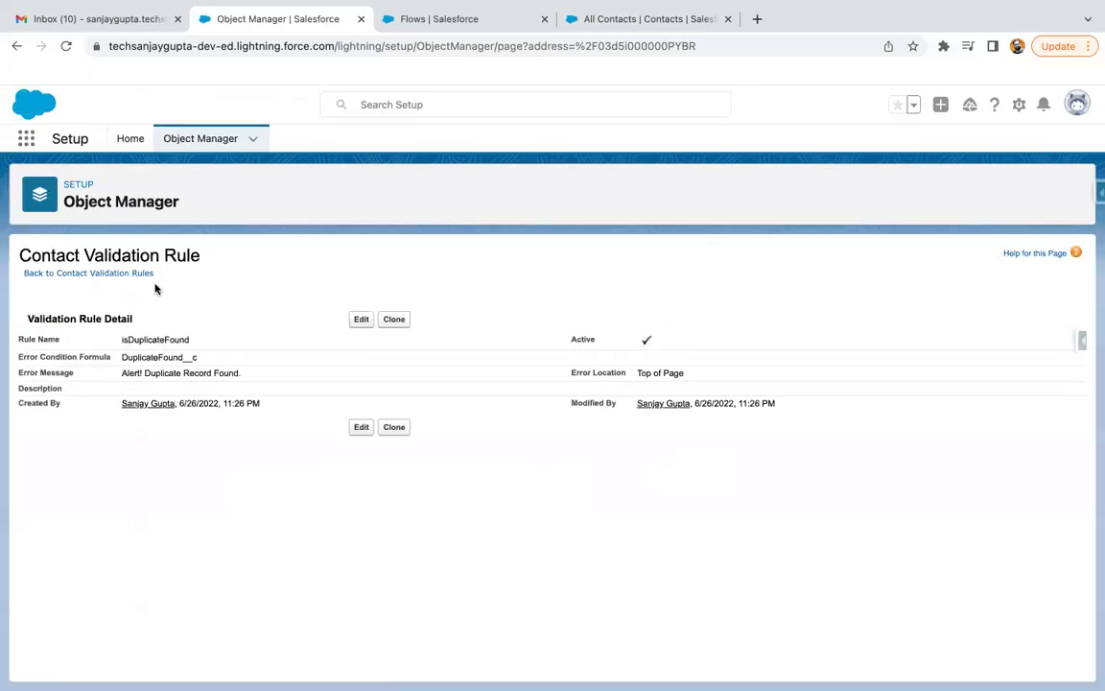
click(70, 274)
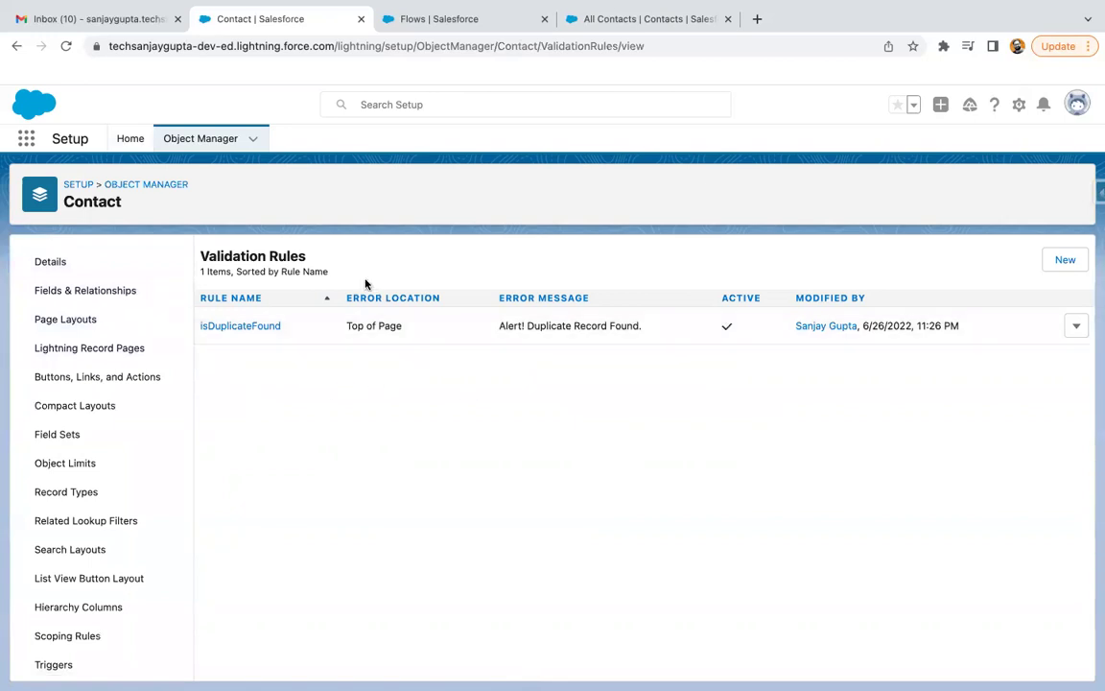
Create a new record-triggered flow with Contact as the triggering object.
click(452, 25)
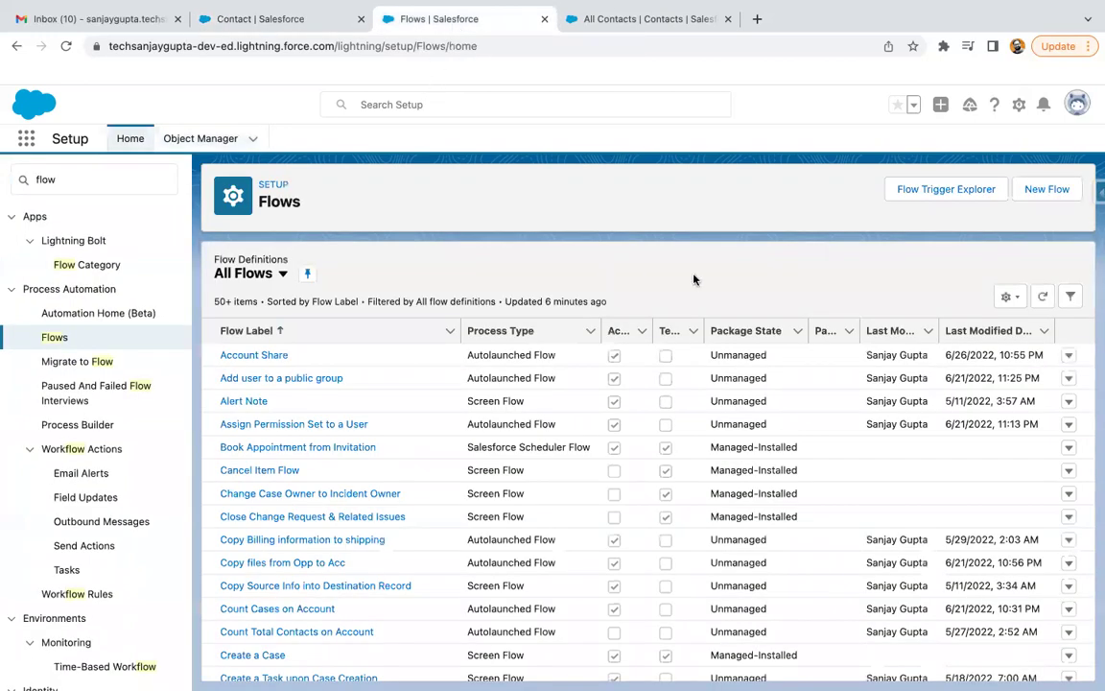
click(1049, 190)
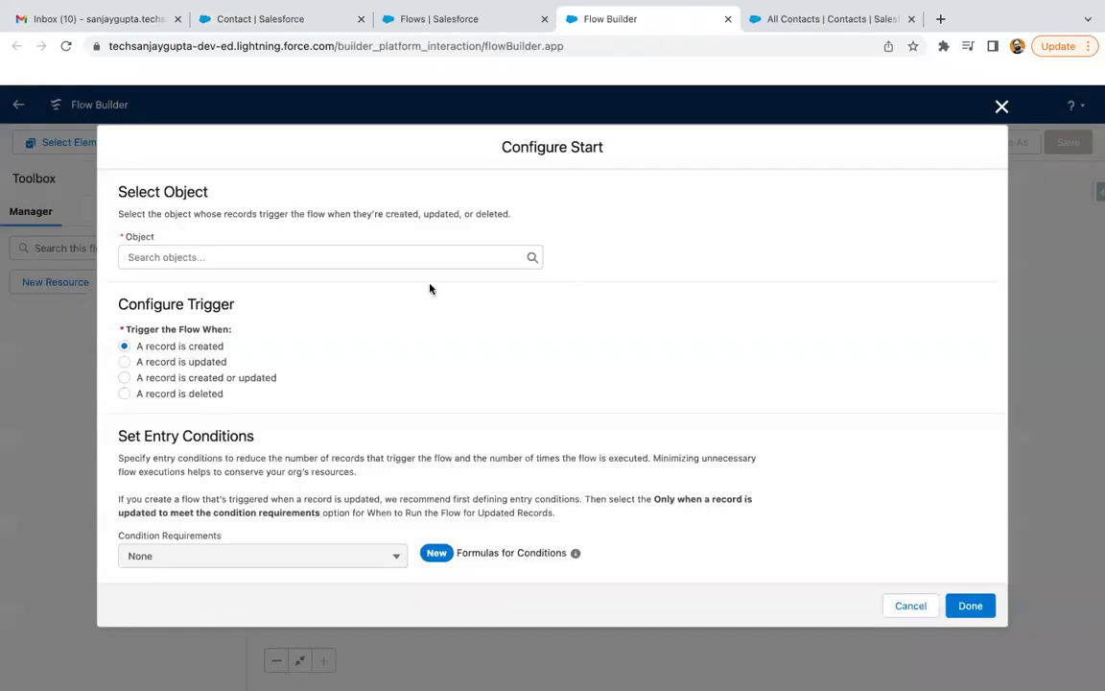
text(contact)
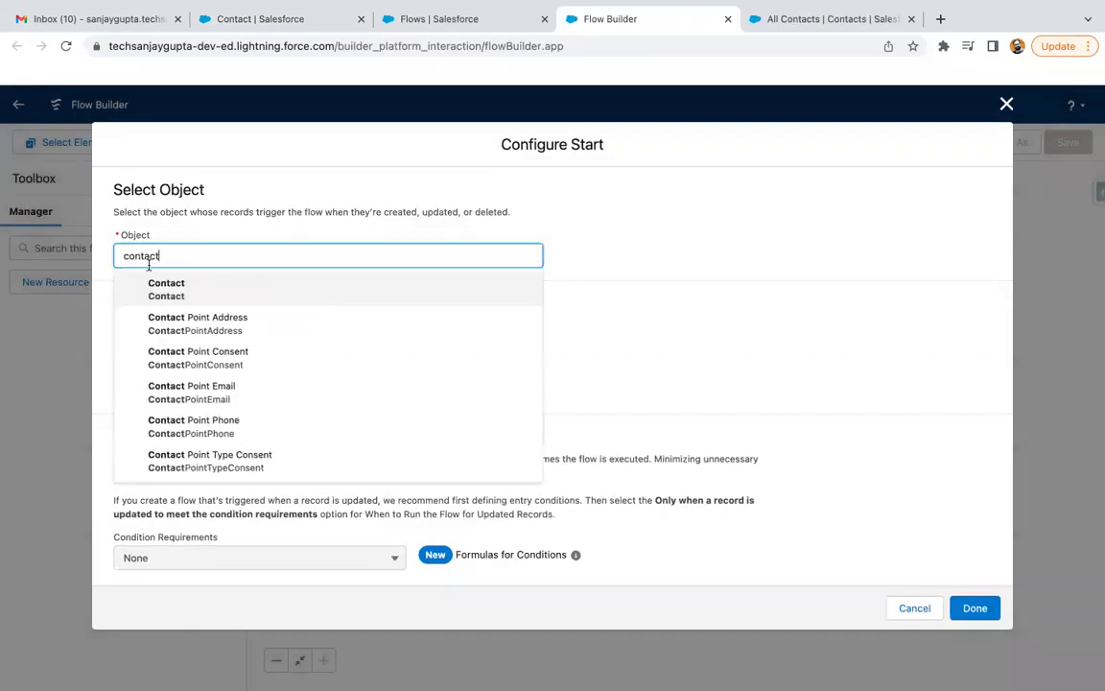
key(Return)
Set the flow's entry condition requirements to All Conditions Are Met (AND).
scroll(316, 355, down, 4)
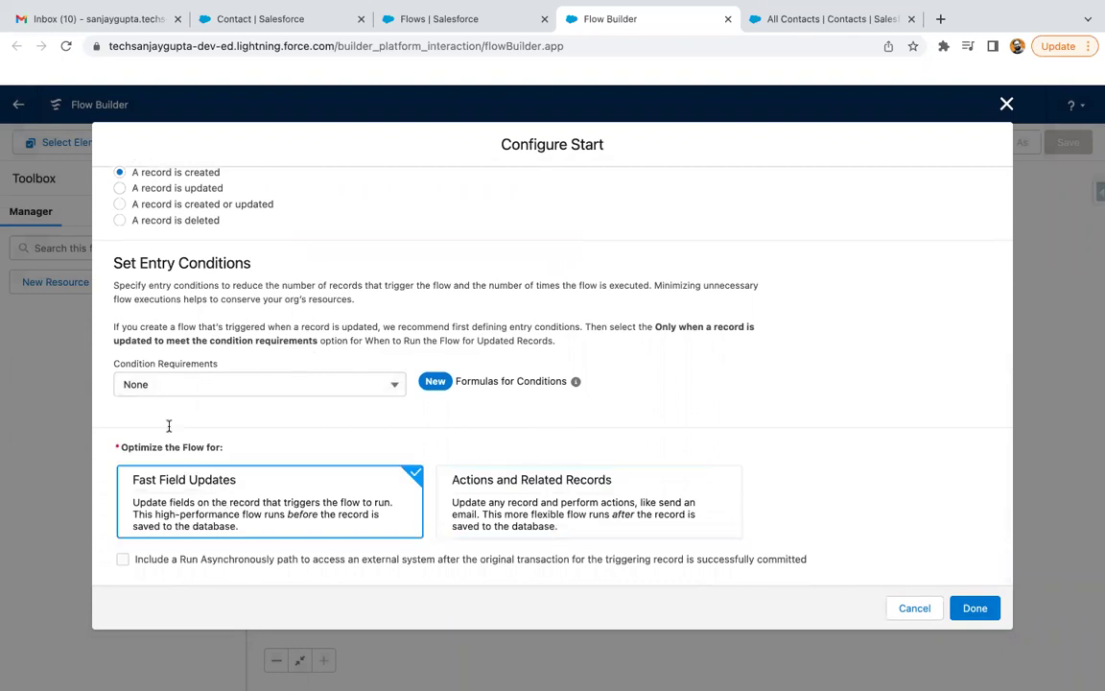
click(165, 392)
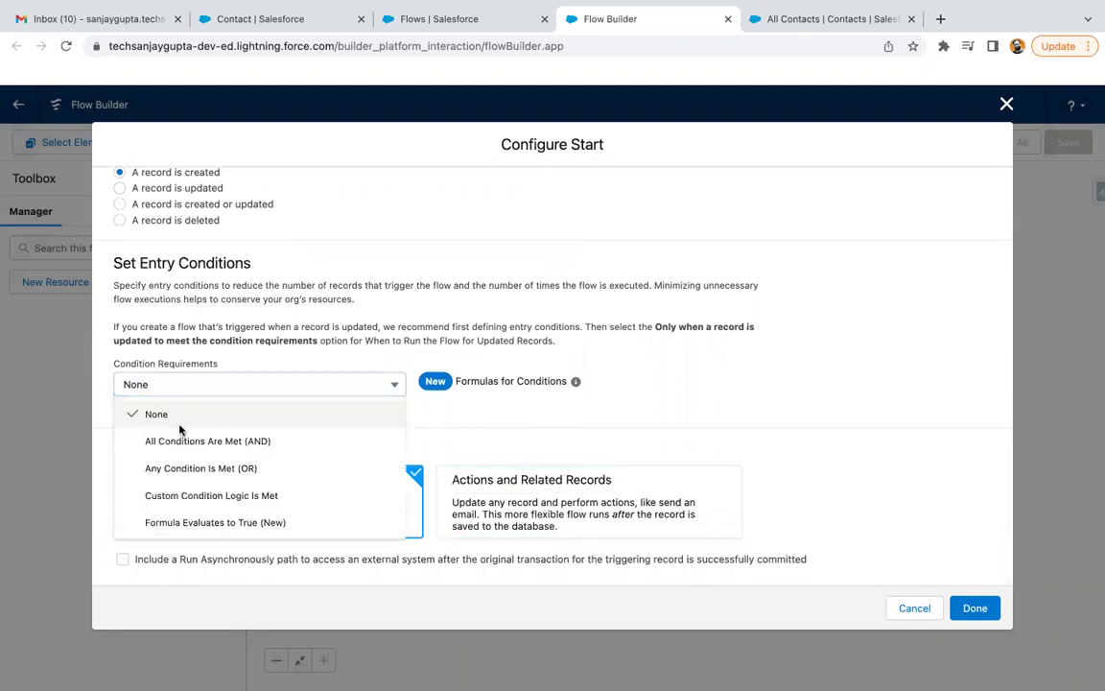
click(166, 391)
click(177, 391)
click(192, 441)
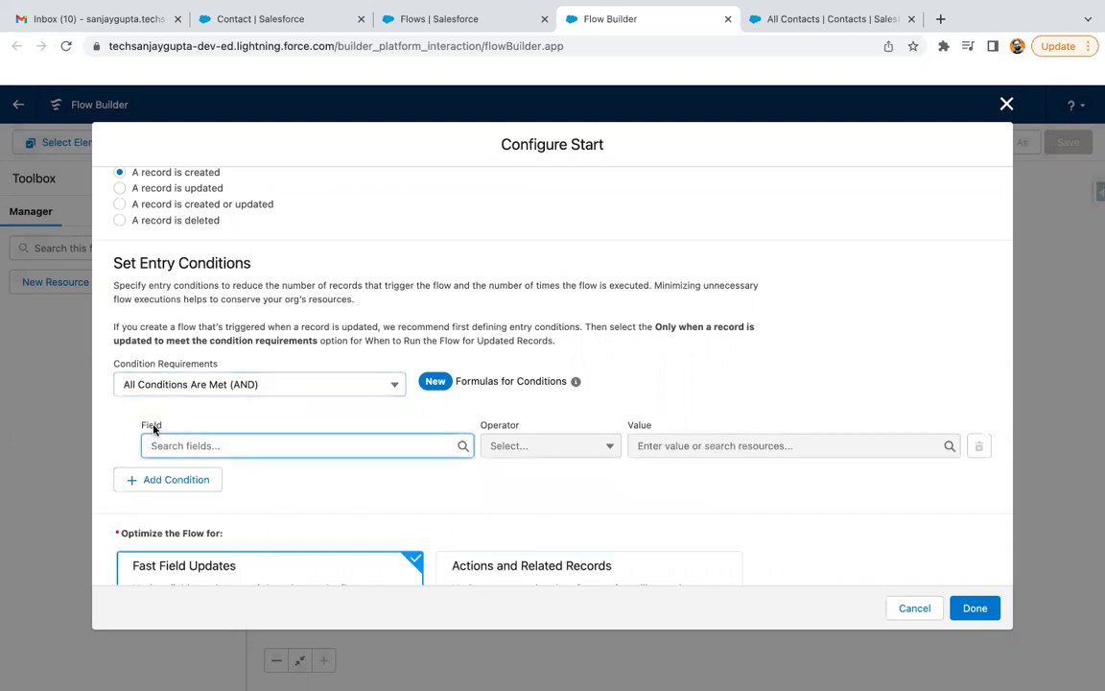
Add the entry condition Email Is Null equal to False, keep Fast Field Updates, and finish the start configuration.
click(192, 445)
text(email)
key(Return)
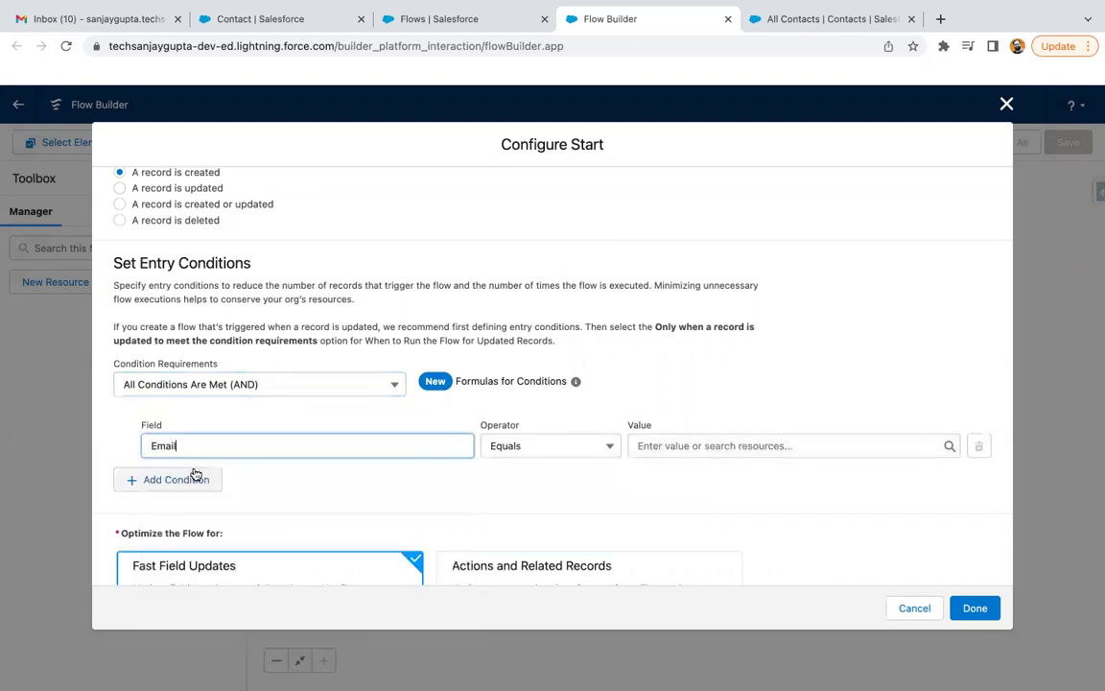
click(530, 444)
click(527, 610)
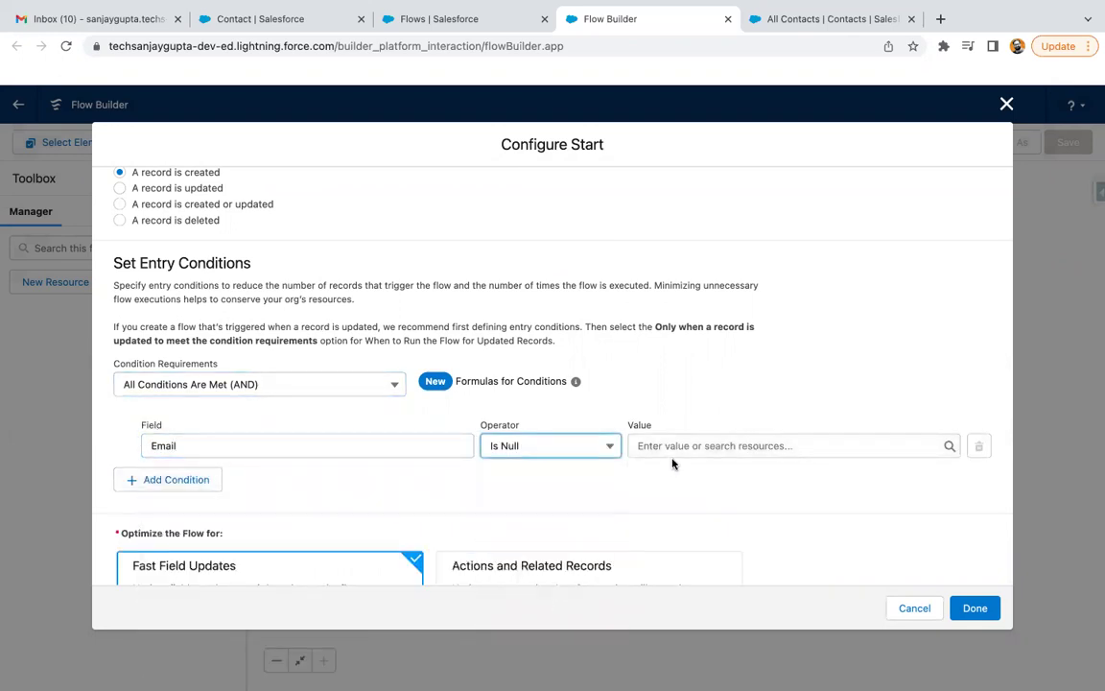
click(638, 445)
text(fal)
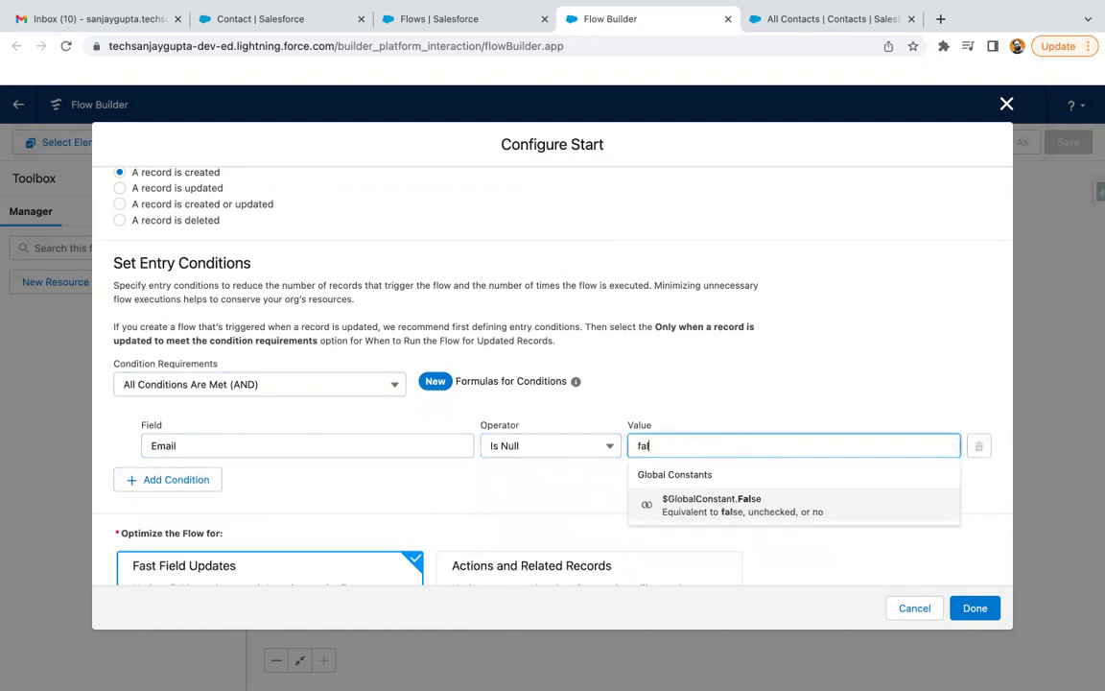
click(704, 504)
scroll(575, 506, down, 2)
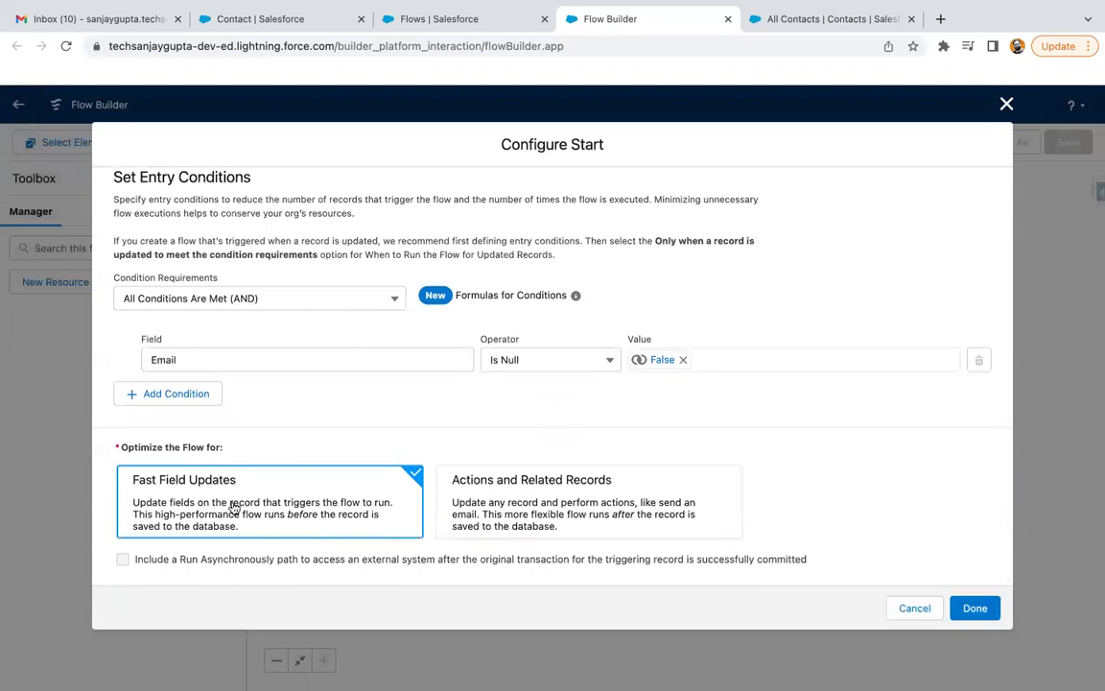
click(975, 607)
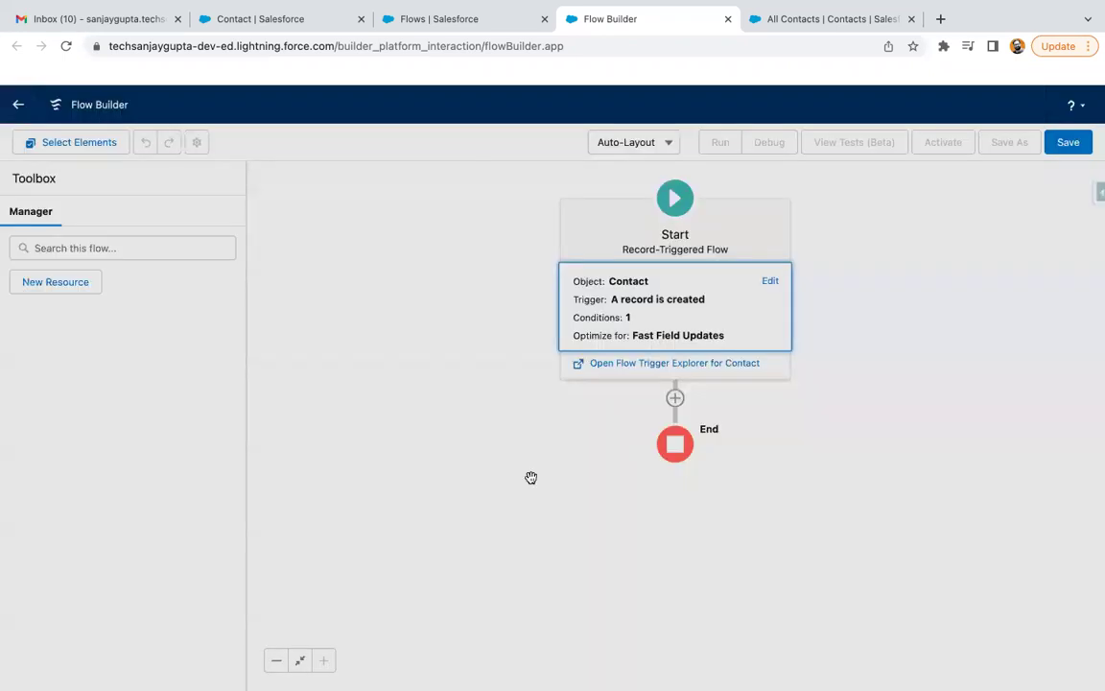
click(688, 380)
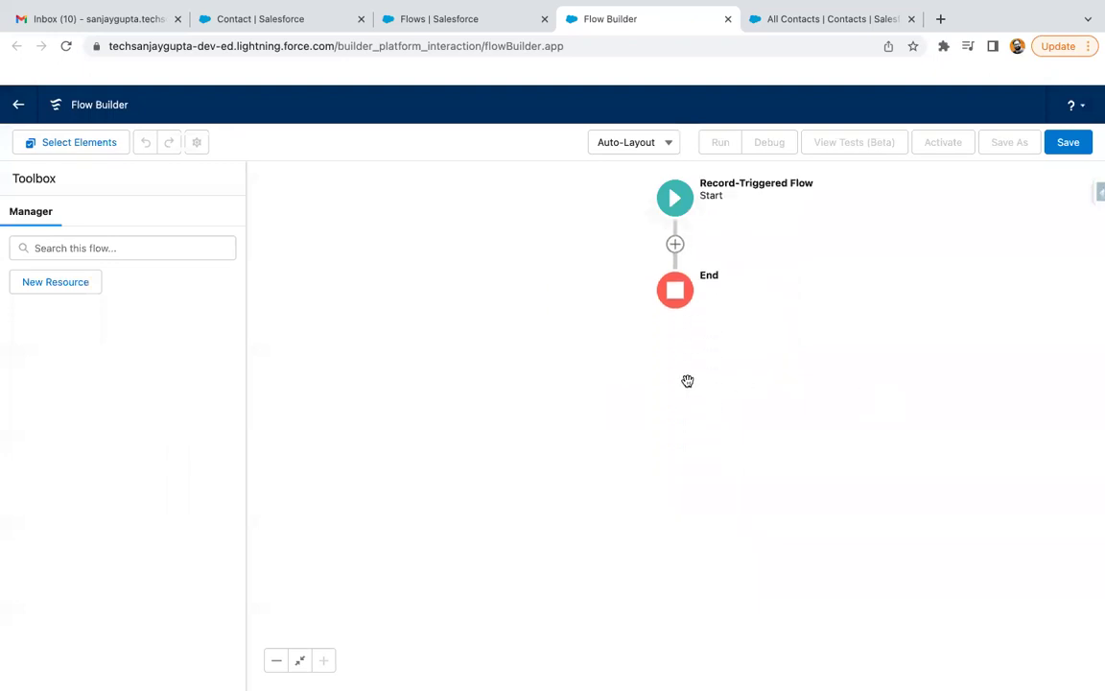
Add a Get Records element after Start labelled "Get Existing Contacts" that retrieves records of the Contact object.
click(676, 244)
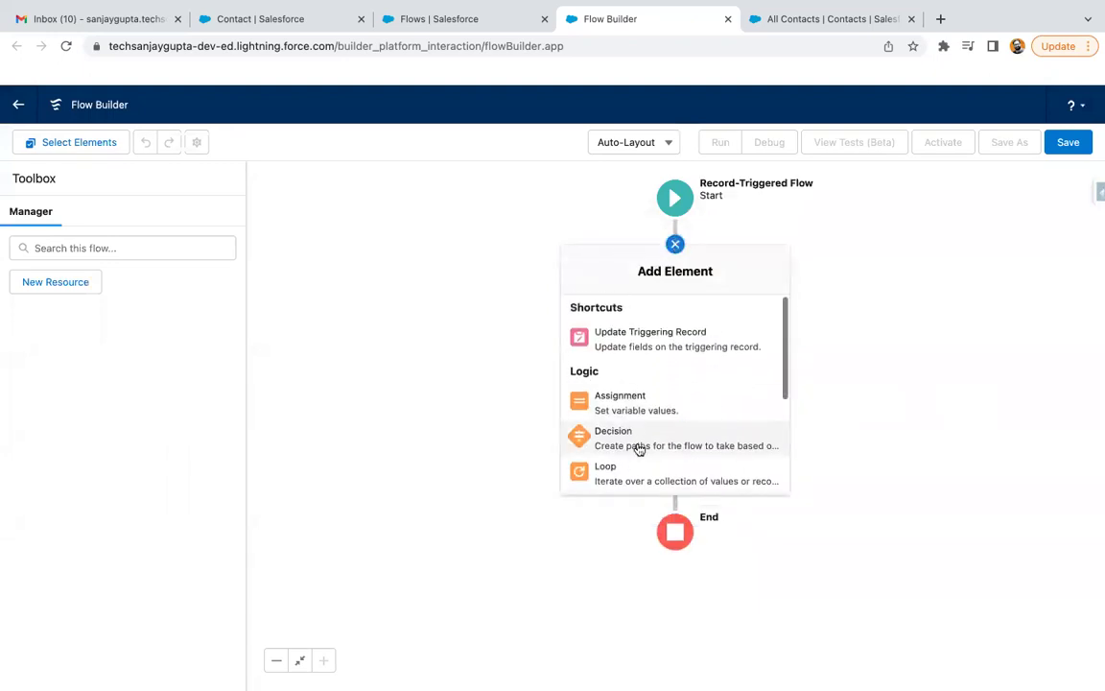
scroll(637, 447, down, 1)
scroll(639, 447, down, 3)
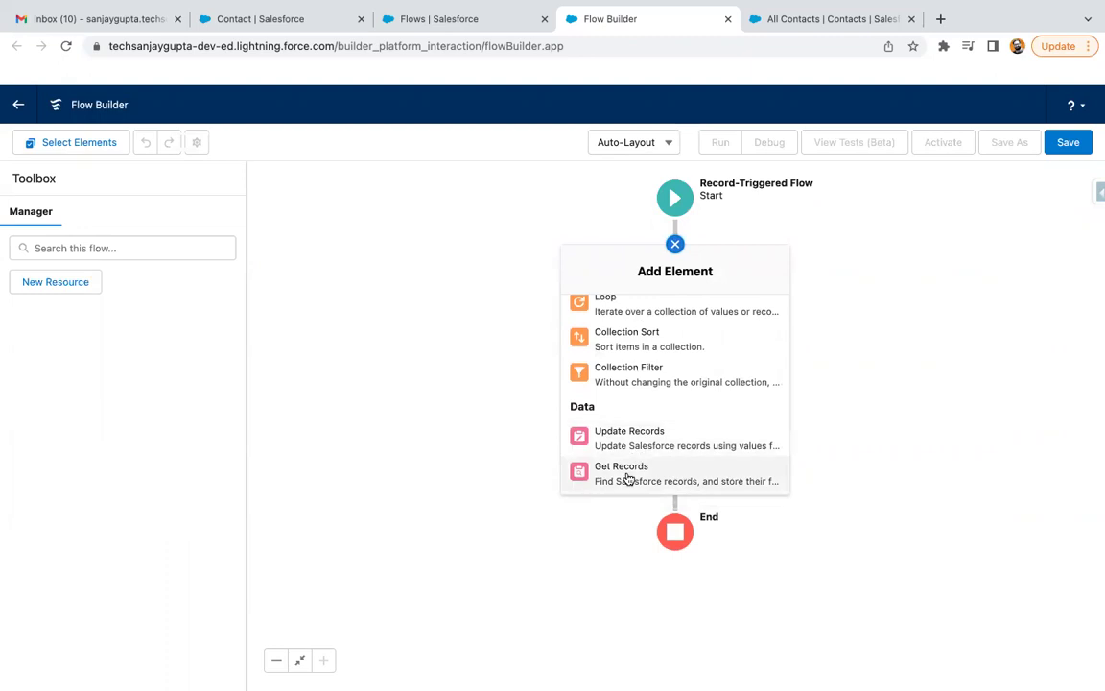
click(629, 475)
text(Get Existing Contac)
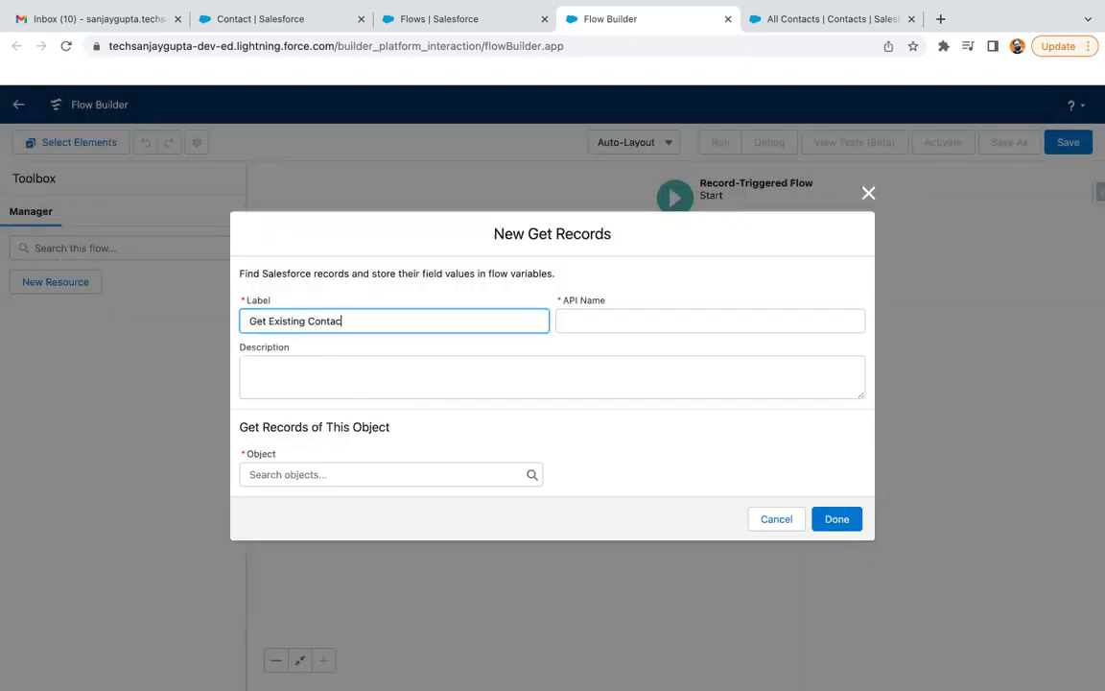
text(ts)
click(288, 474)
text(contact)
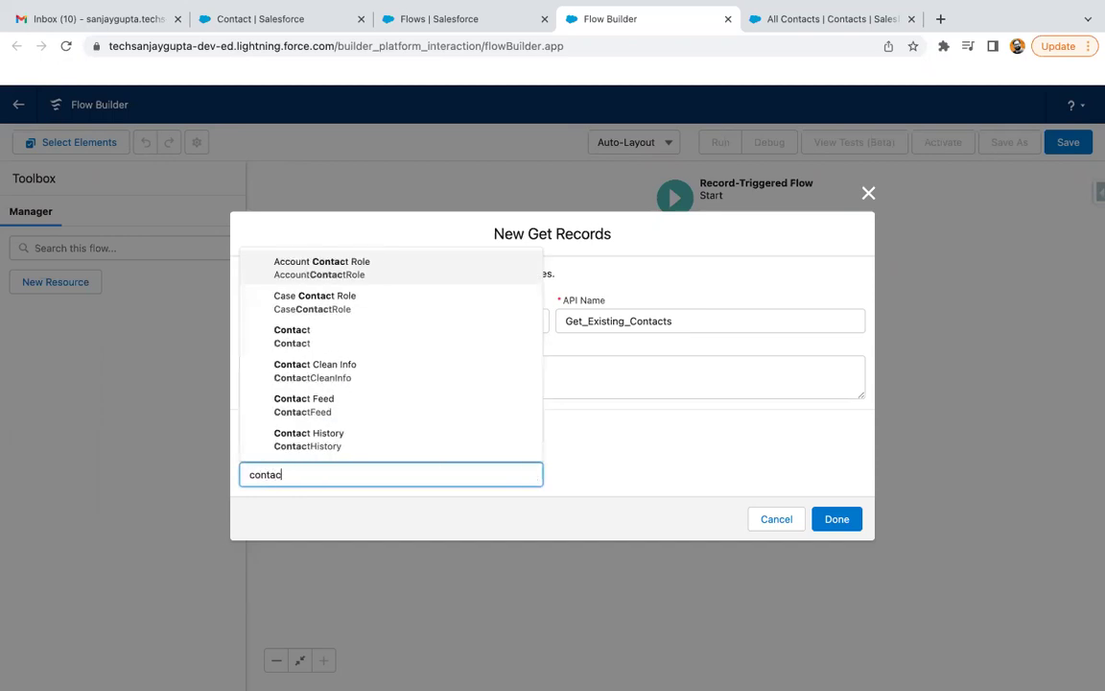
click(305, 333)
Filter the retrieved contacts so that Email equals the triggering record's email, $Record > Email.
scroll(520, 441, down, 4)
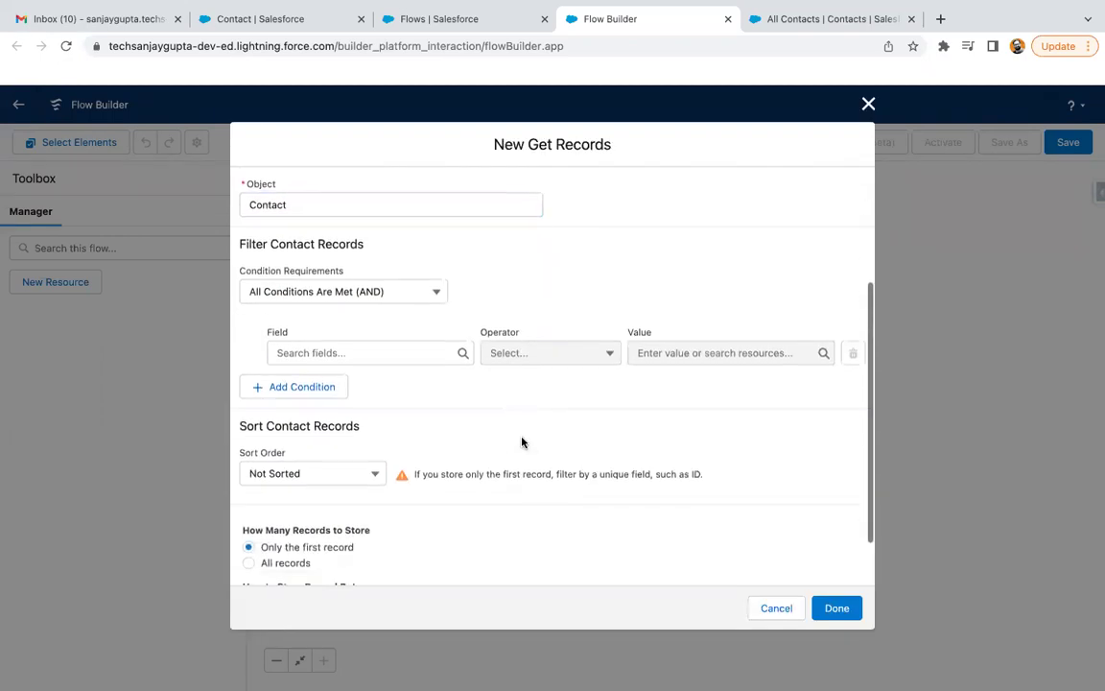
click(328, 327)
text(email)
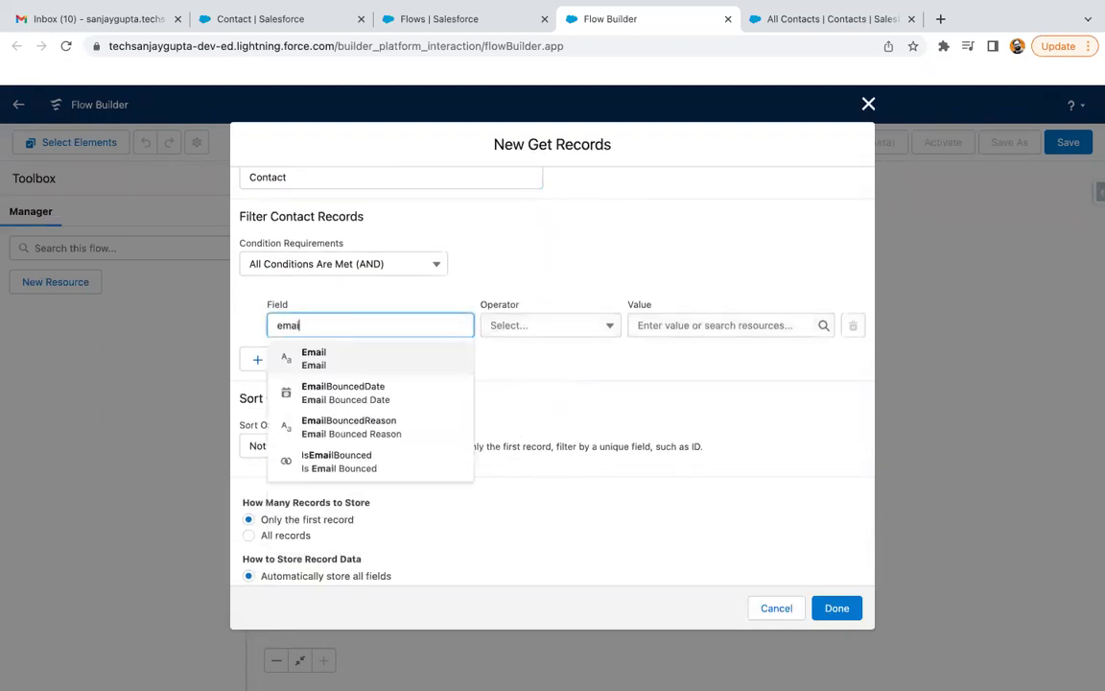
click(326, 357)
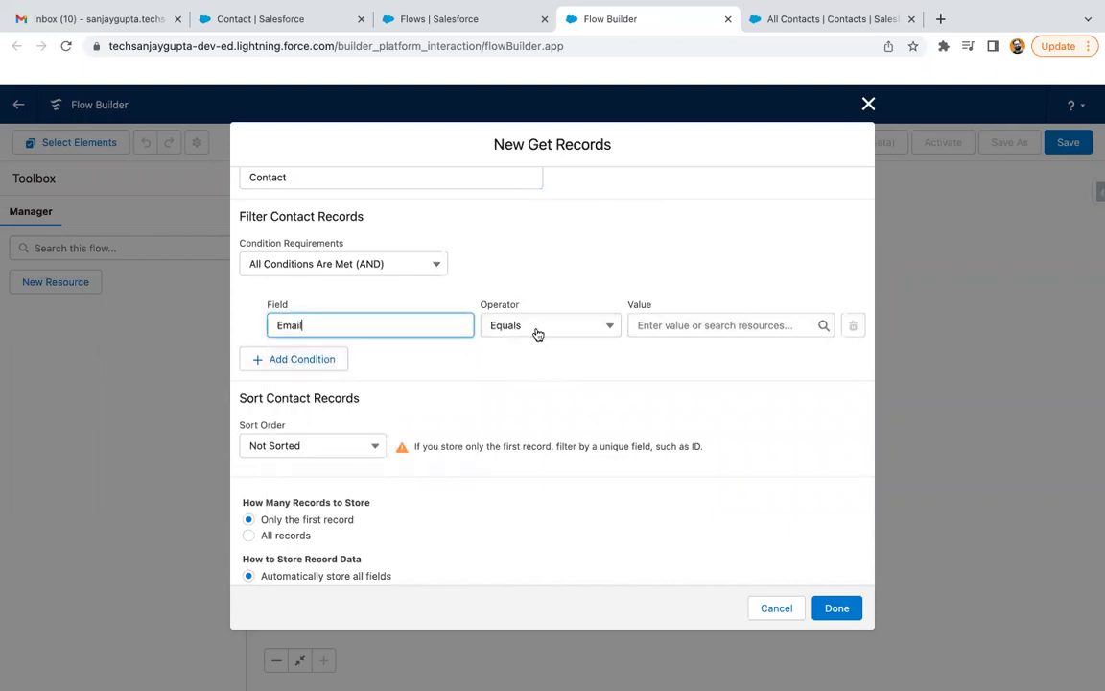
click(668, 327)
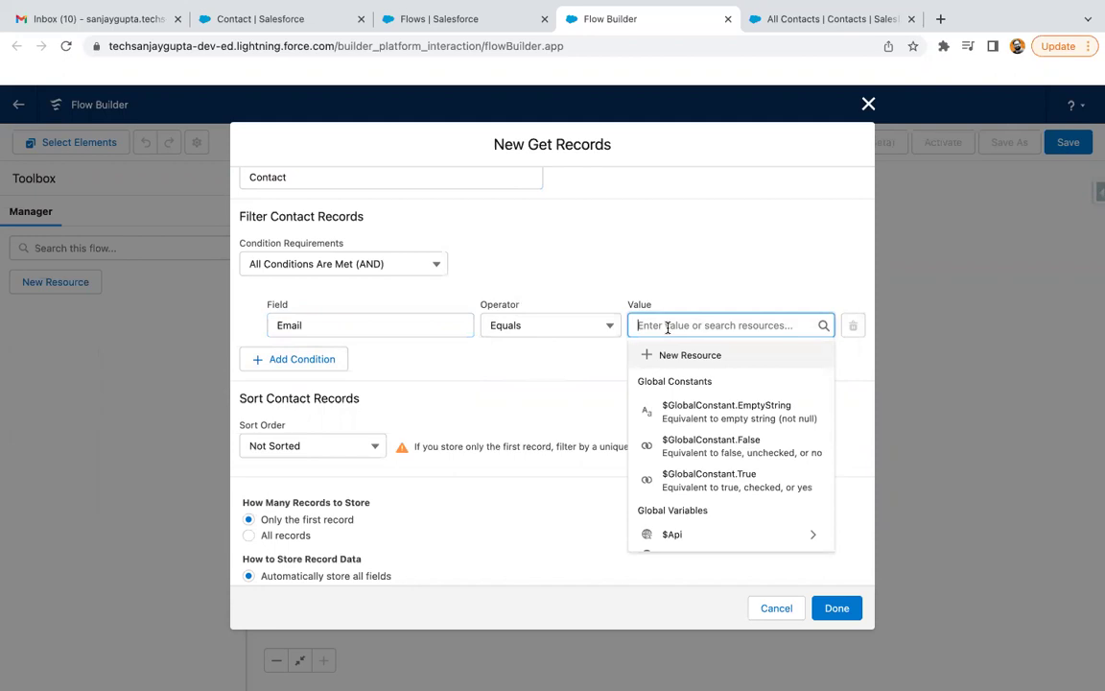
text(rec)
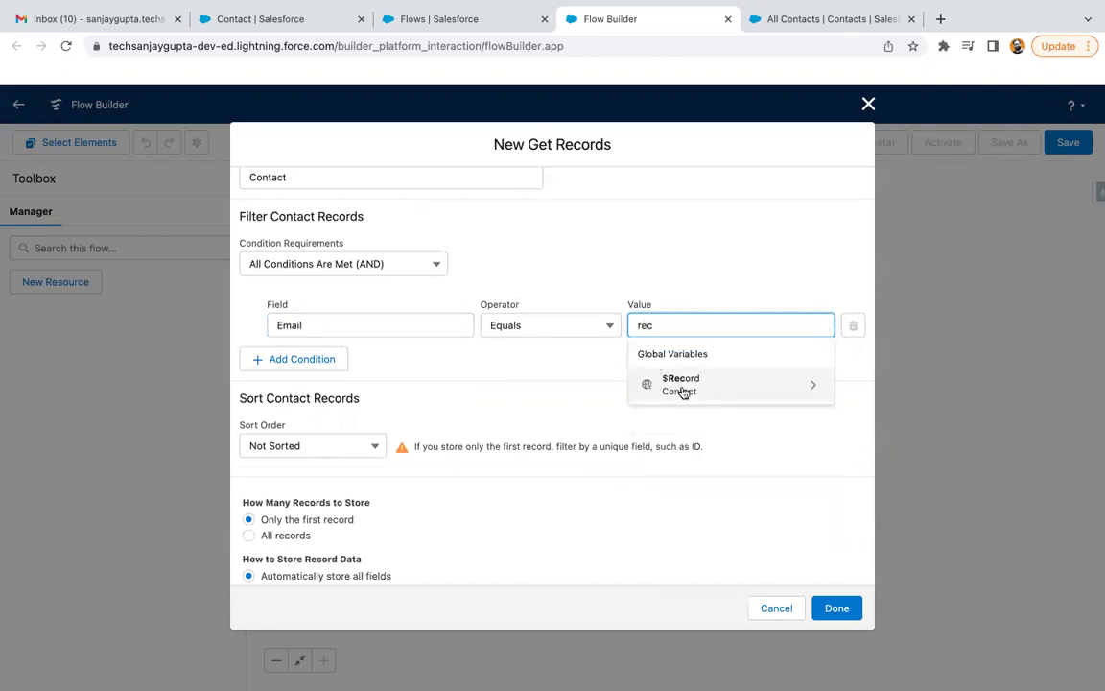
click(687, 389)
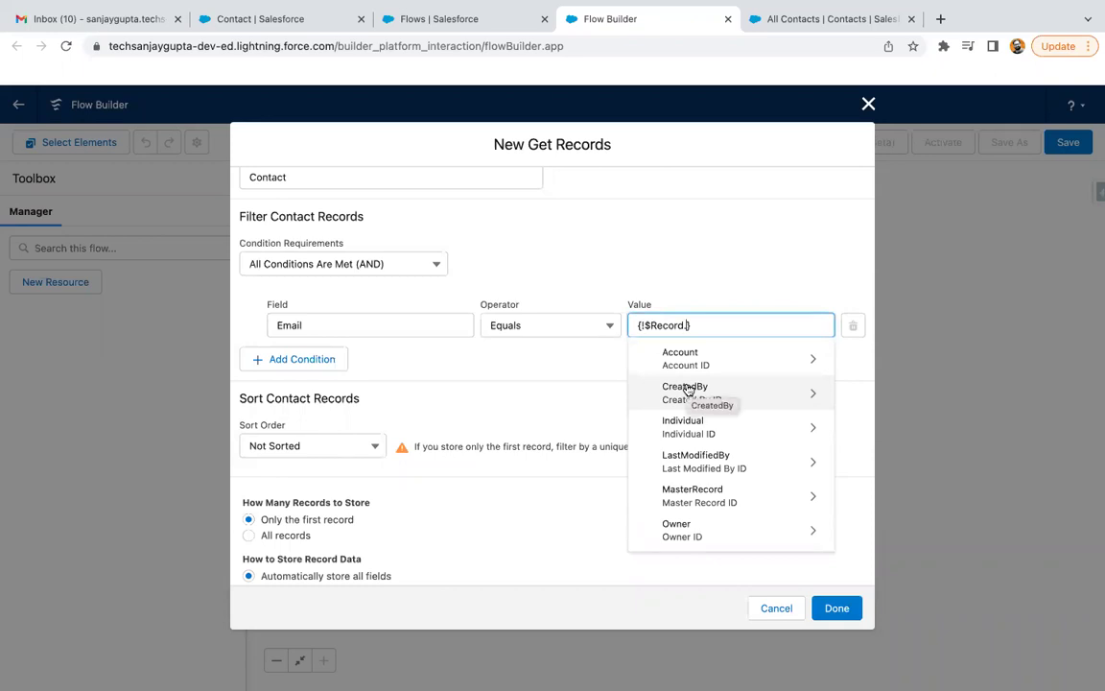
text(email)
click(699, 365)
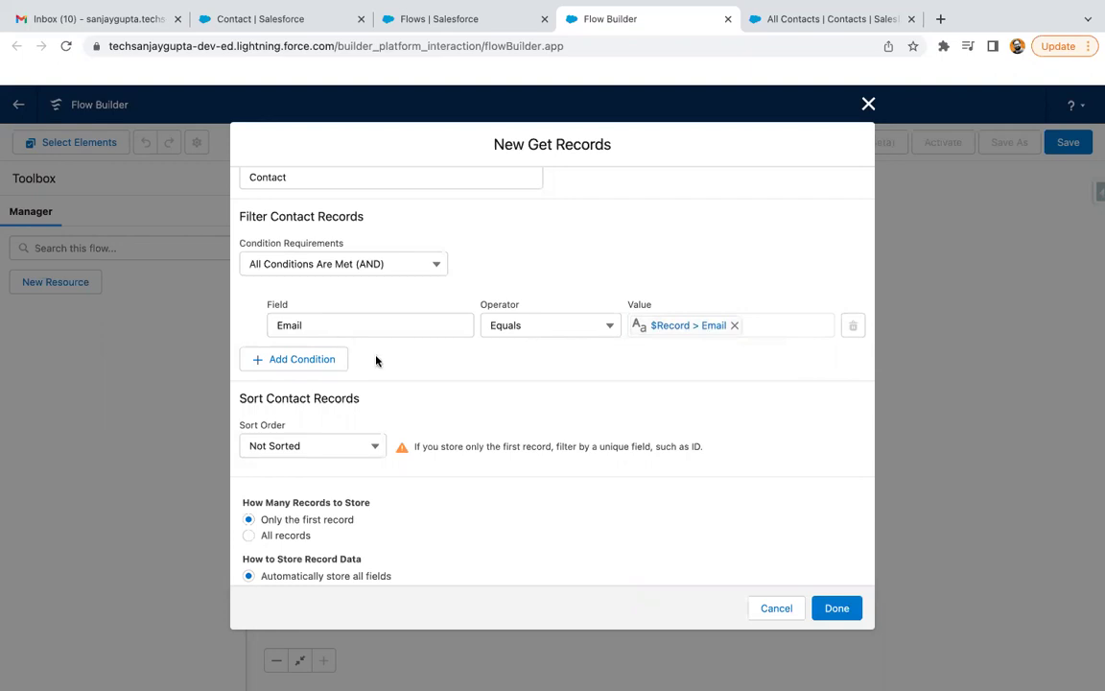
Store all records with all fields stored automatically, finish the Get Existing Contacts element, and recheck its settings.
scroll(407, 377, down, 2)
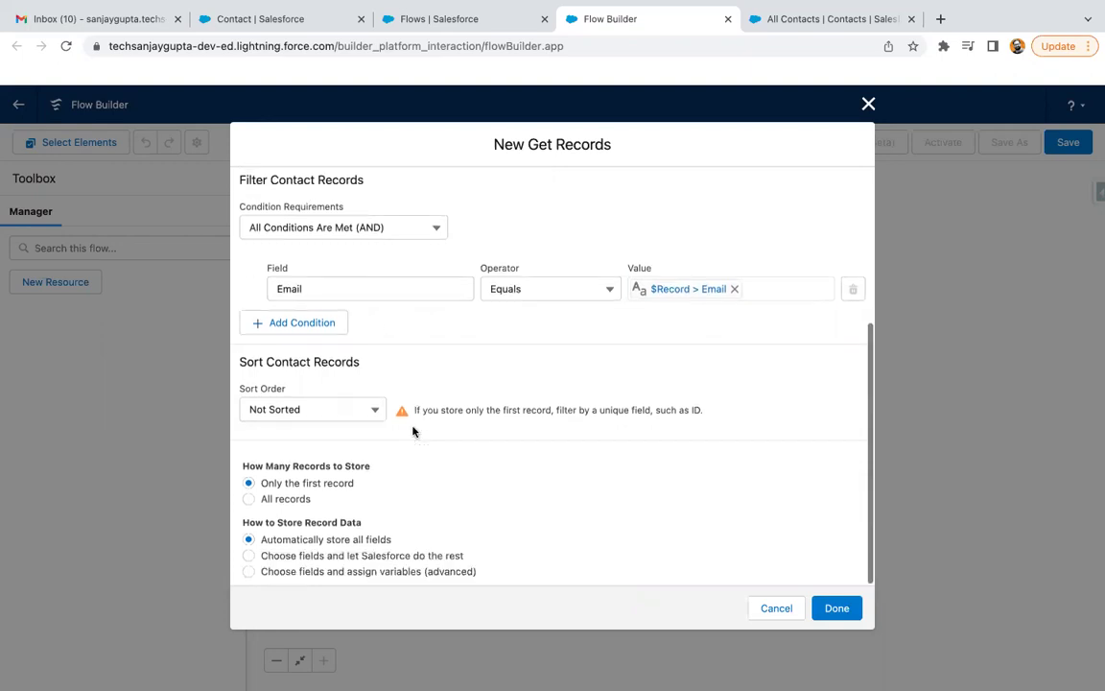
click(269, 503)
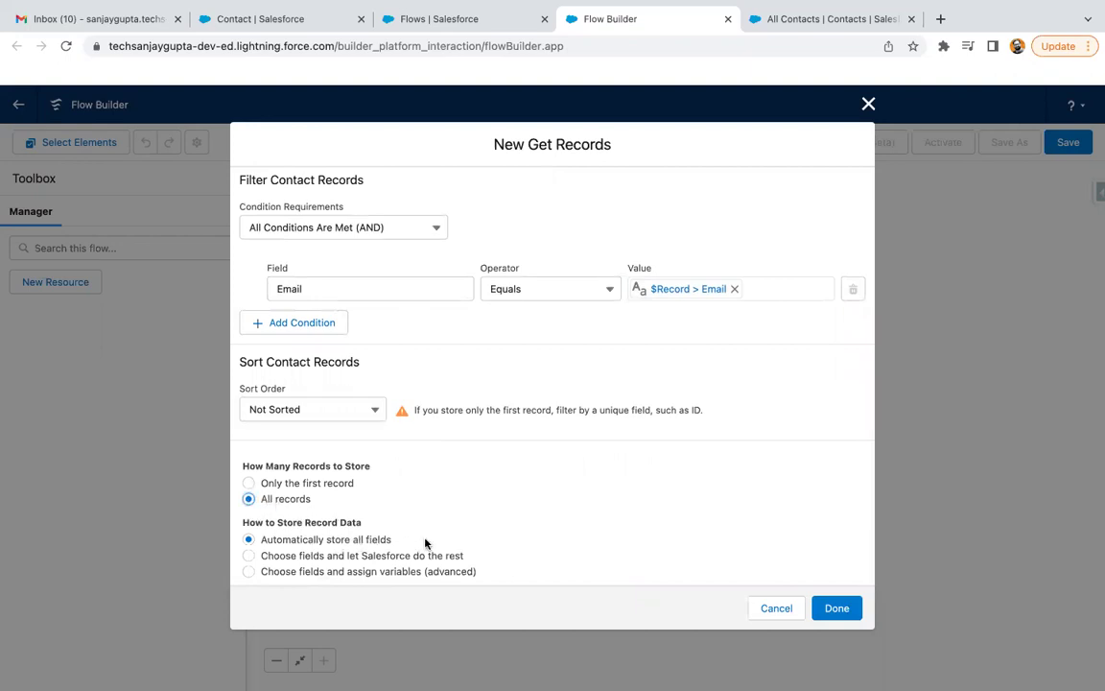
click(844, 608)
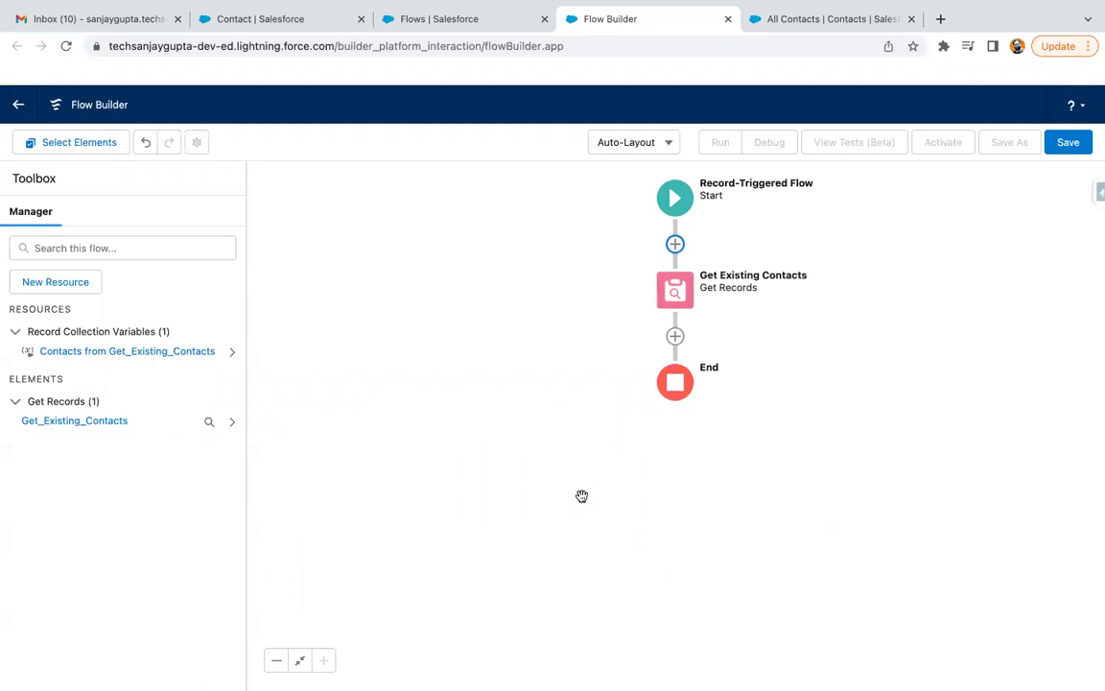
double_click(686, 297)
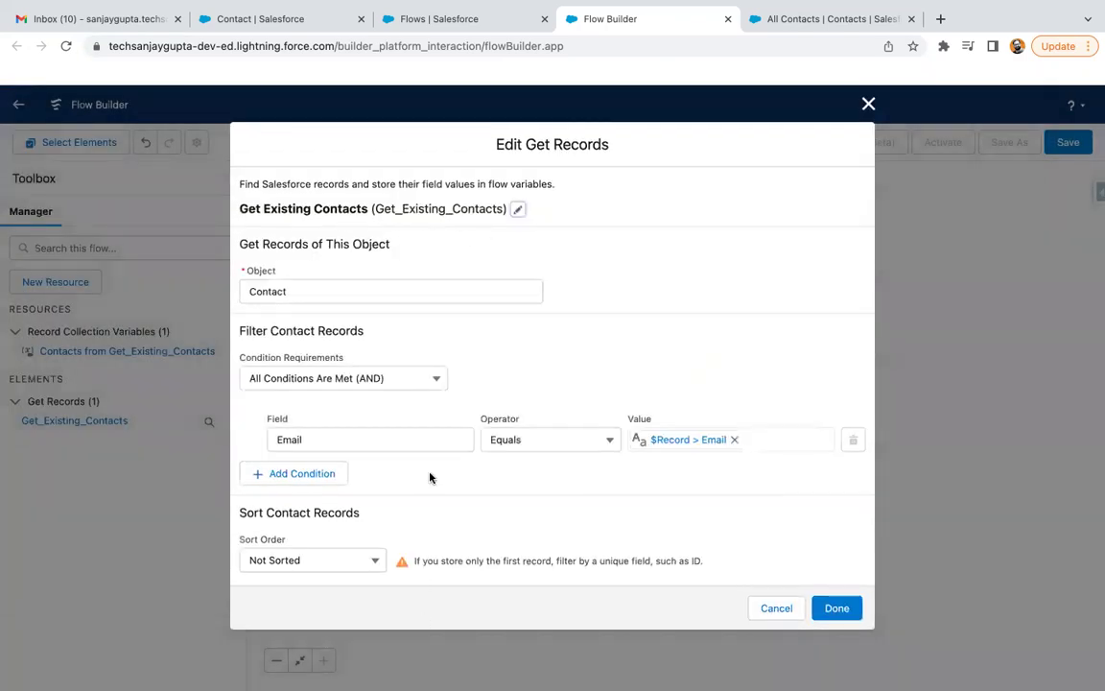
scroll(432, 476, down, 3)
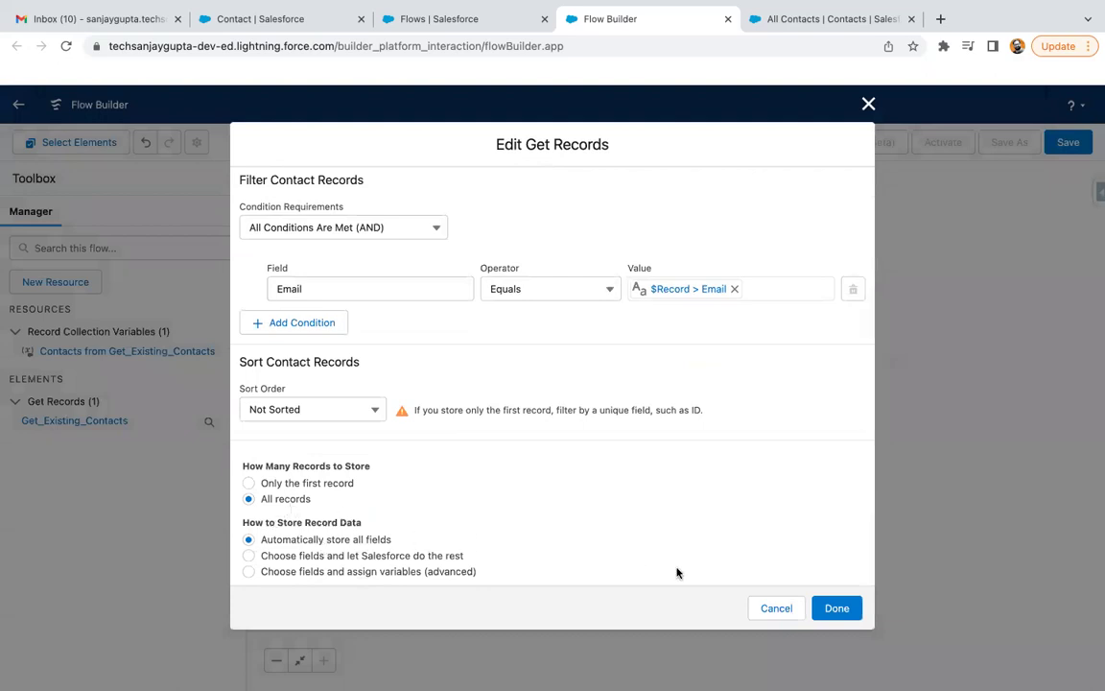
click(817, 607)
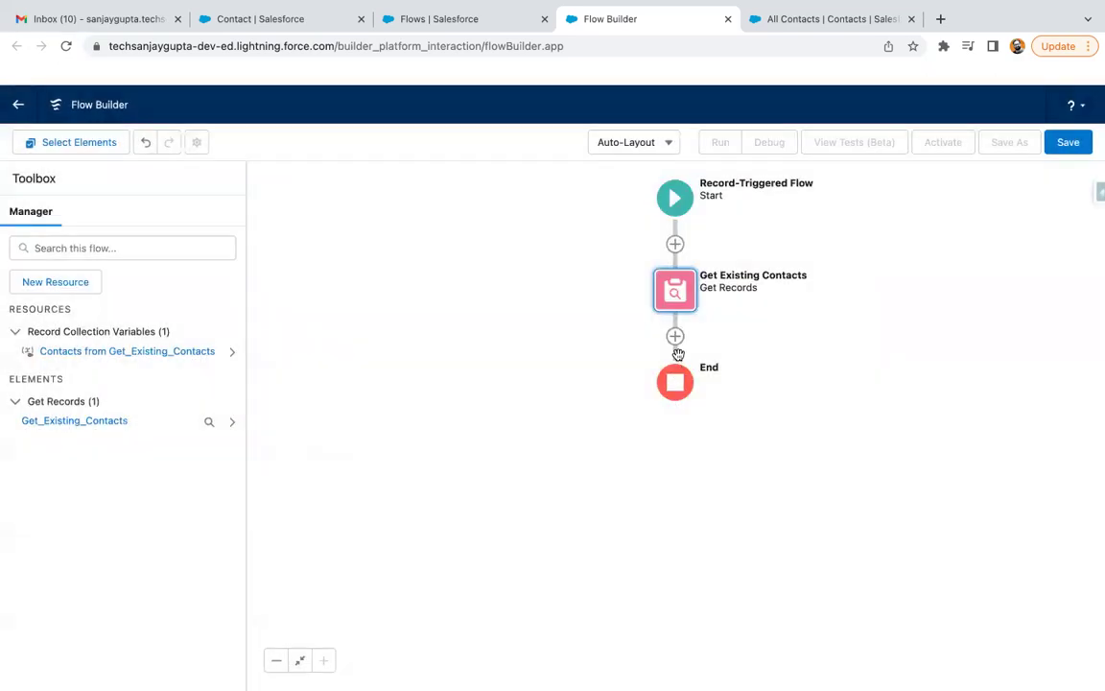
Add a Decision element after Get Existing Contacts labelled "Check Existing Contact for Null" with an outcome labelled "isNotNull".
click(675, 336)
scroll(629, 510, down, 1)
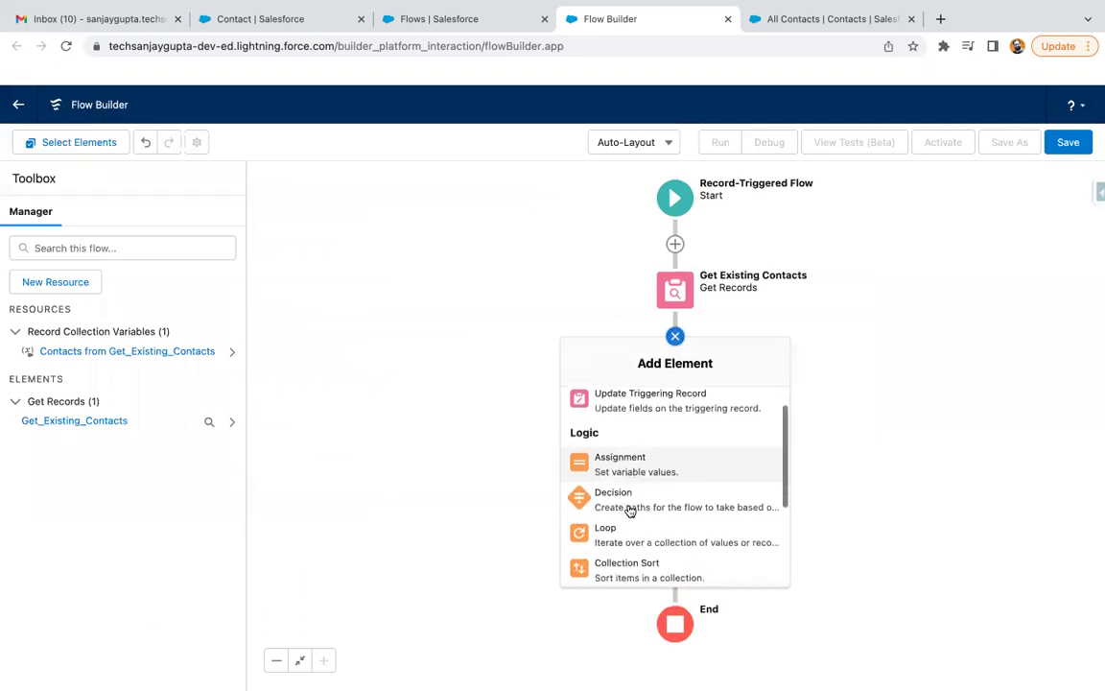
click(614, 501)
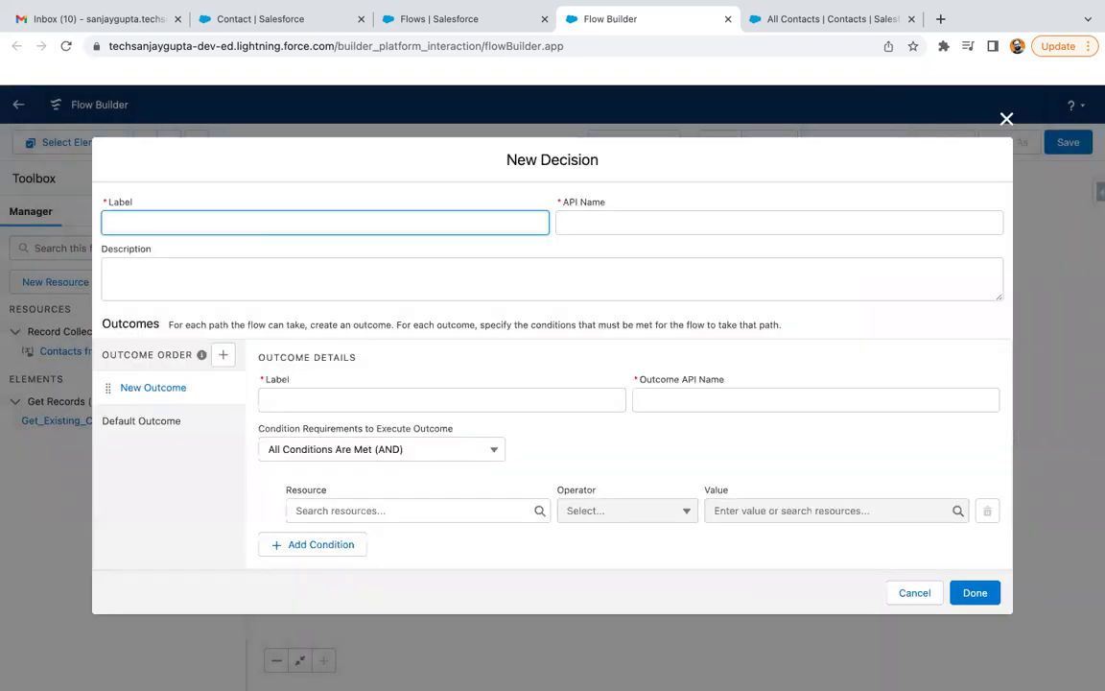
text(Check Existing Contact for Null)
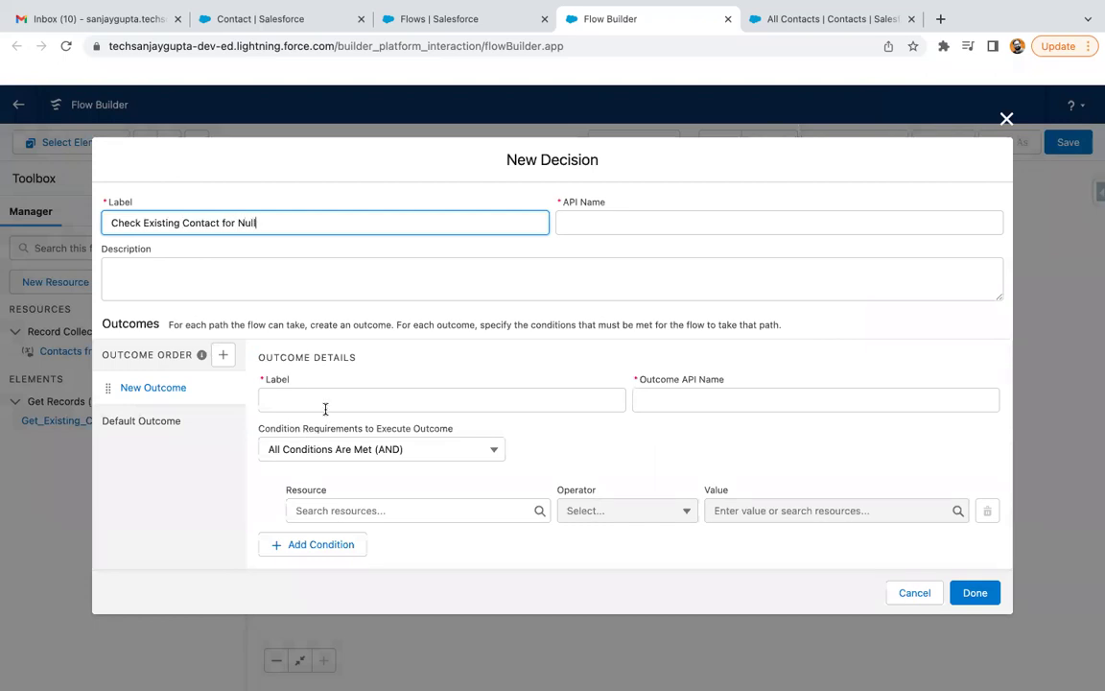
click(325, 409)
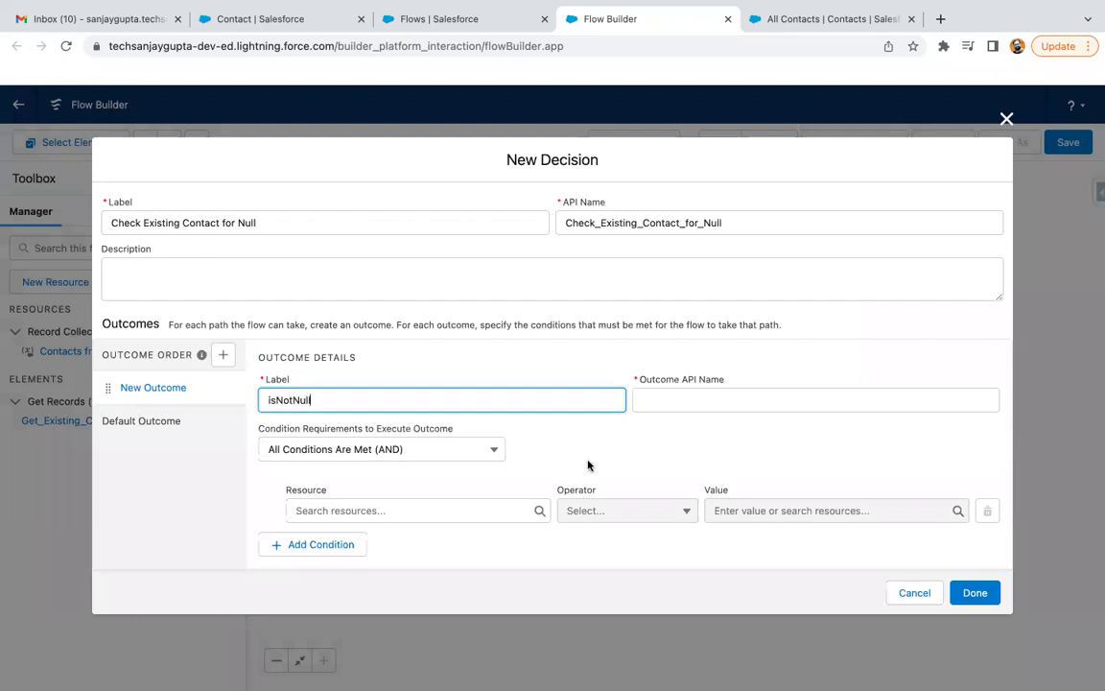
Set the isNotNull condition to Contacts from Get_Existing_Contacts Is Null False and finish the decision.
click(441, 509)
text(get)
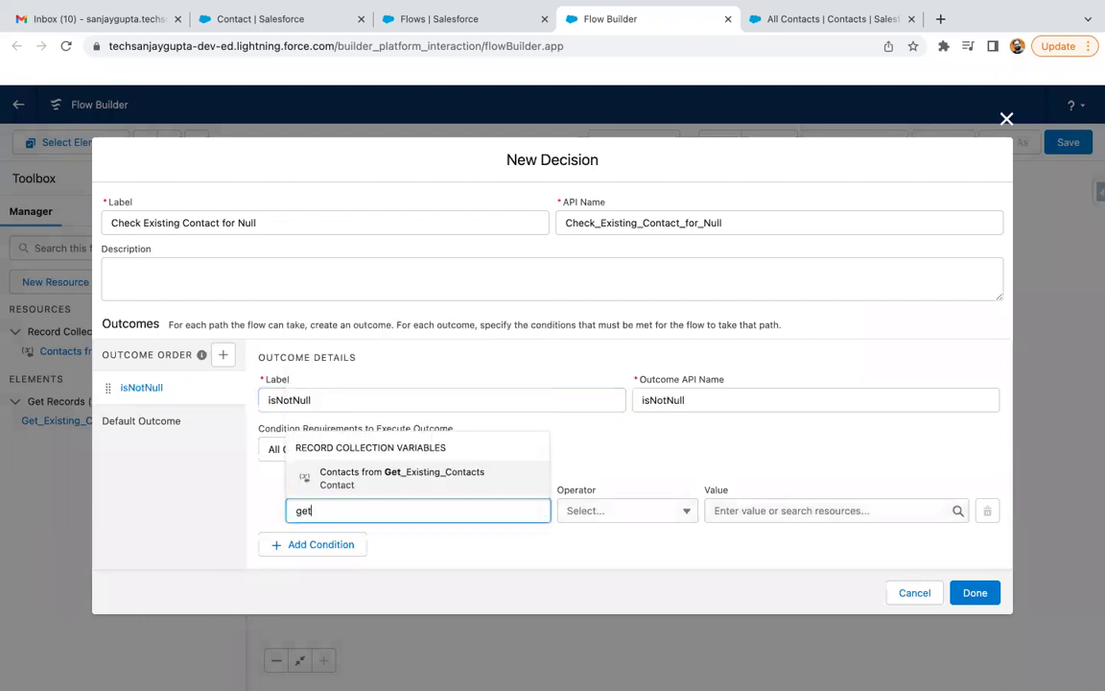
click(411, 478)
click(600, 514)
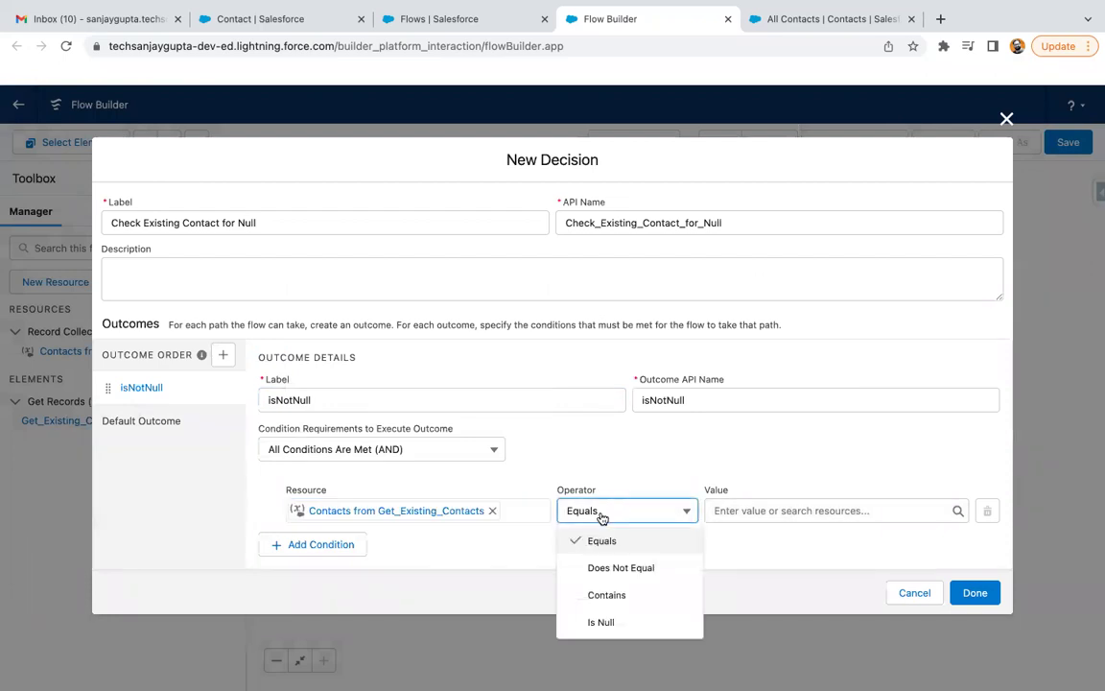
click(611, 620)
click(758, 510)
text(false)
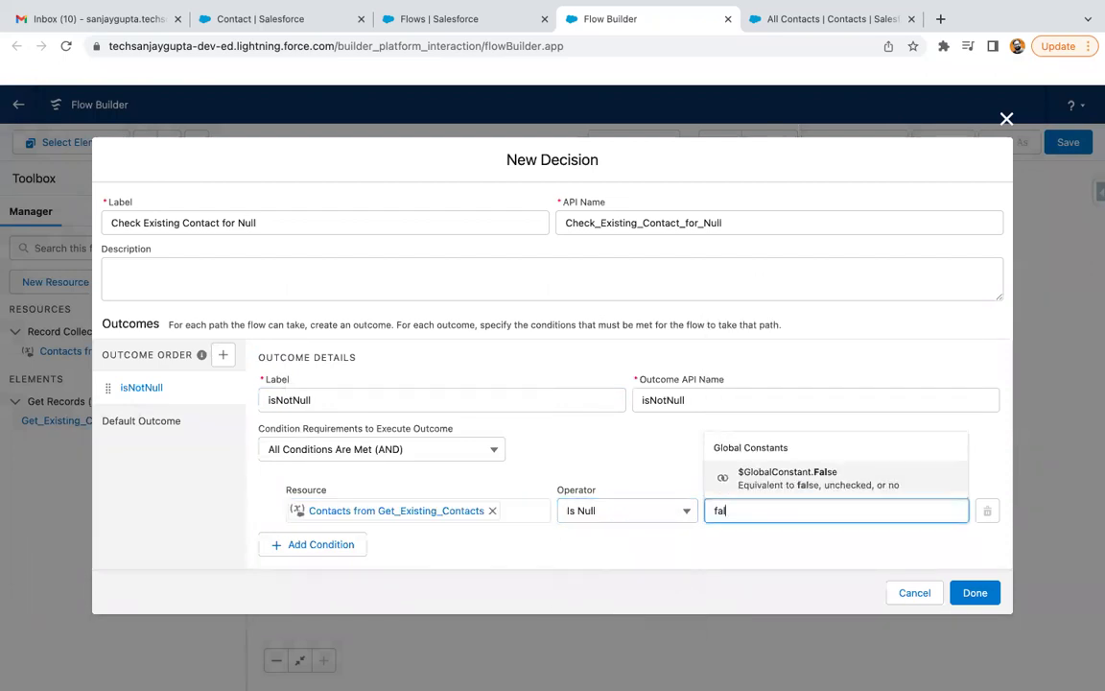
click(773, 471)
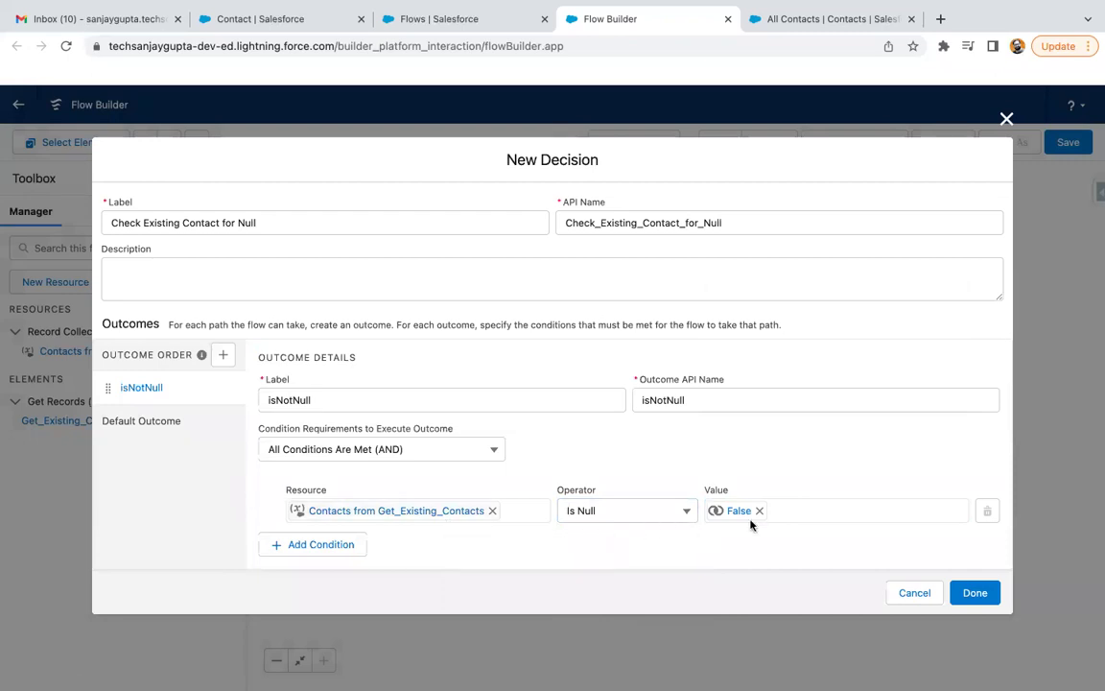
click(974, 592)
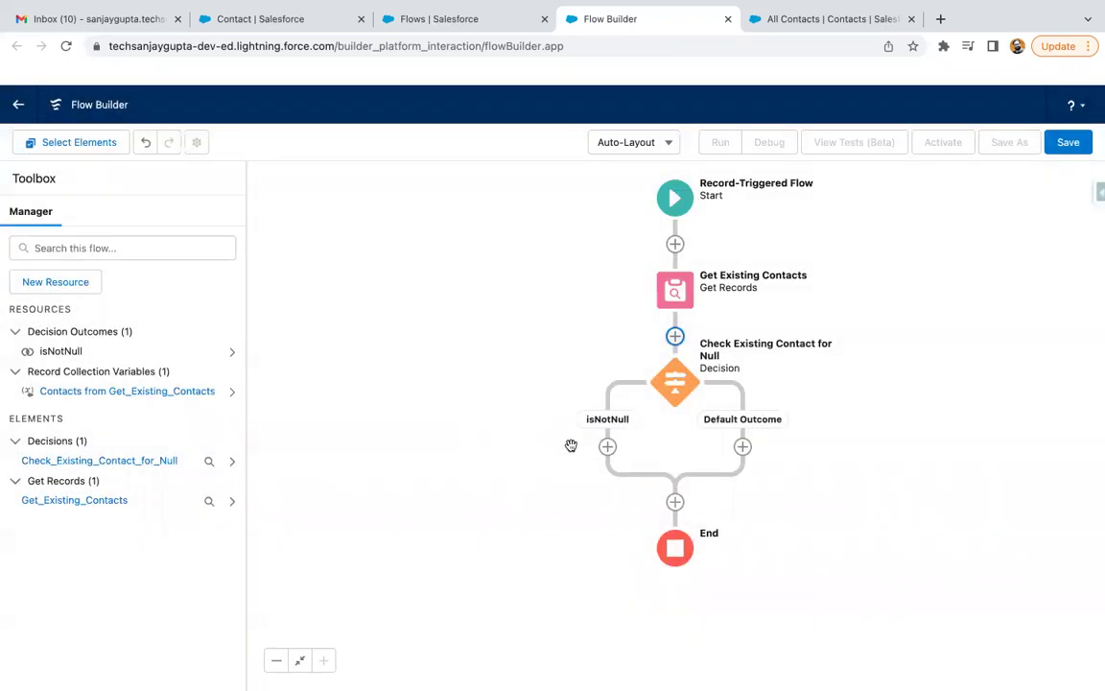
Add an Update Triggering Record element labelled "Update Field" on the isNotNull path.
click(609, 448)
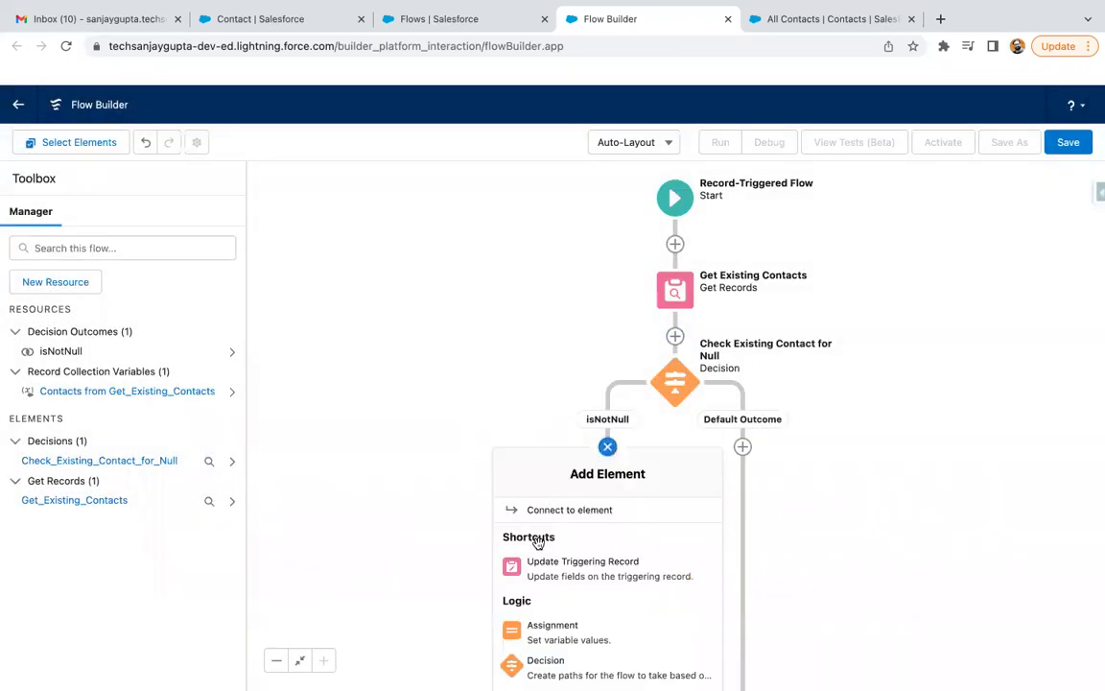
click(561, 575)
text(Update Field)
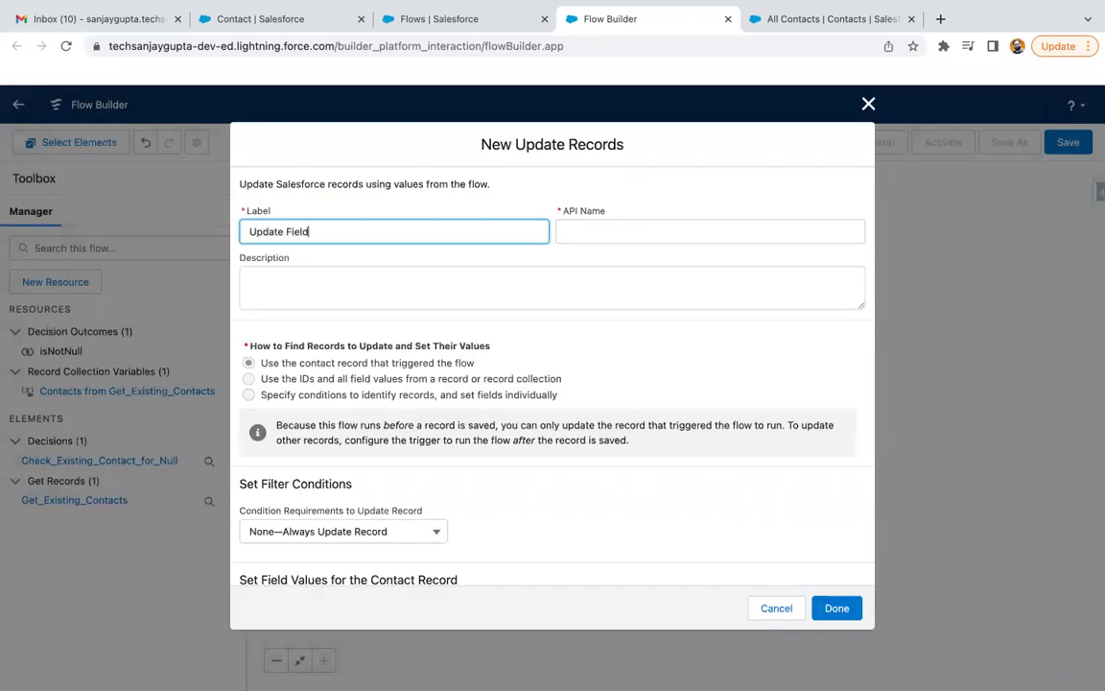
Have the update set DuplicateFound__c to True on the triggering contact without filter conditions, and finish the element.
scroll(506, 424, down, 2)
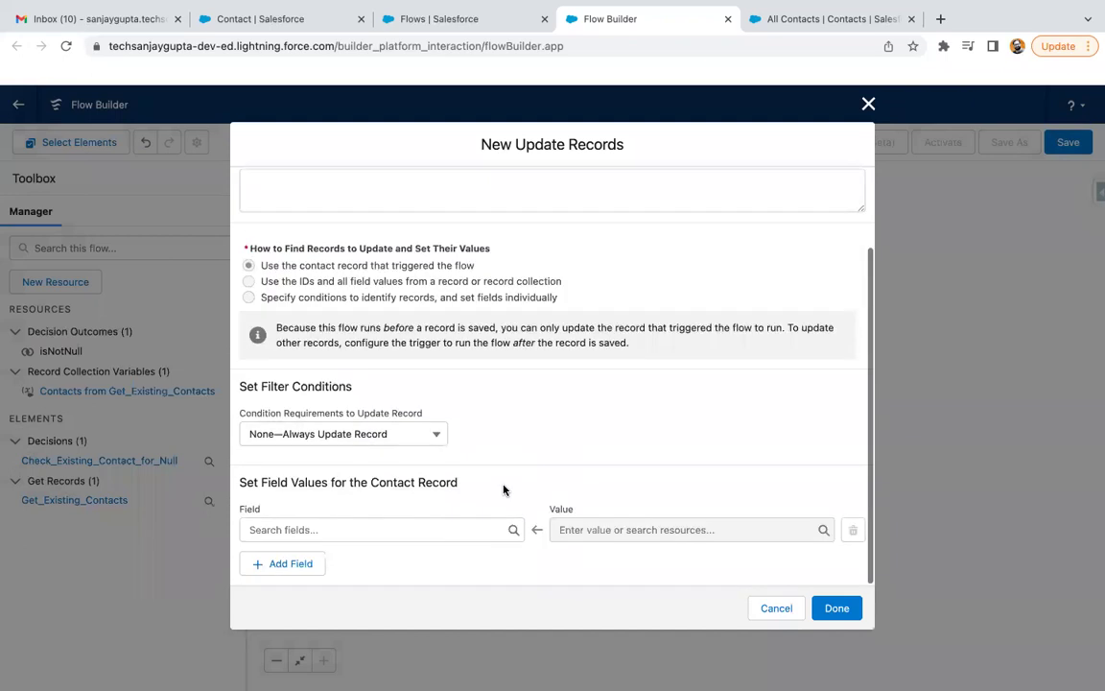
click(353, 533)
text(dup)
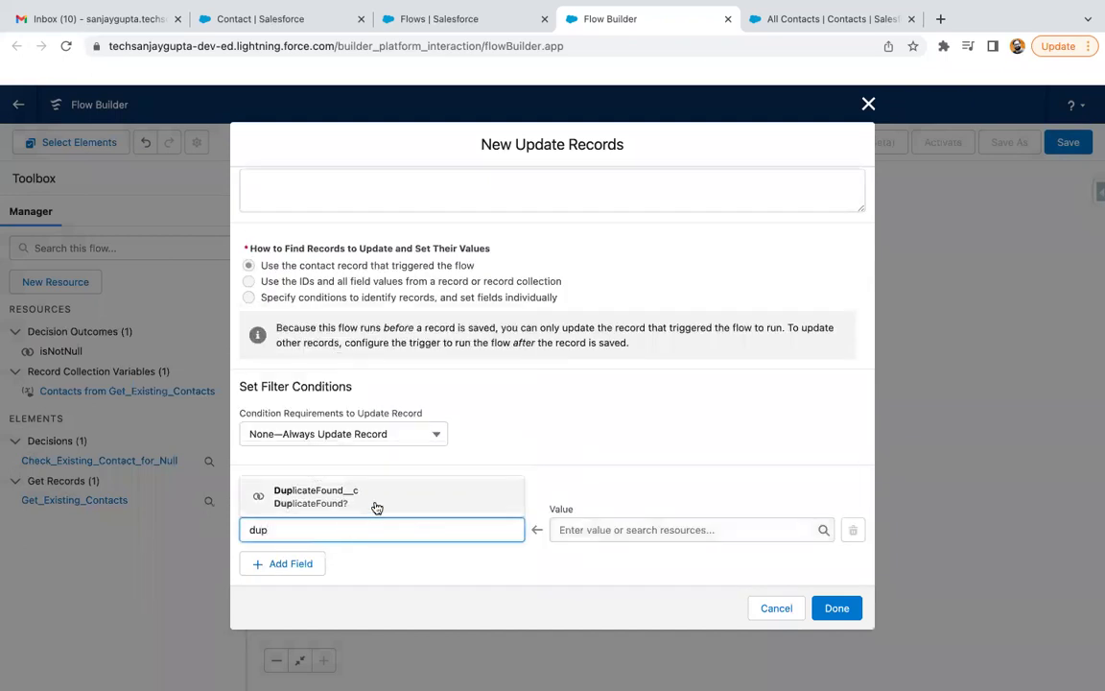
click(377, 508)
click(576, 528)
text(y)
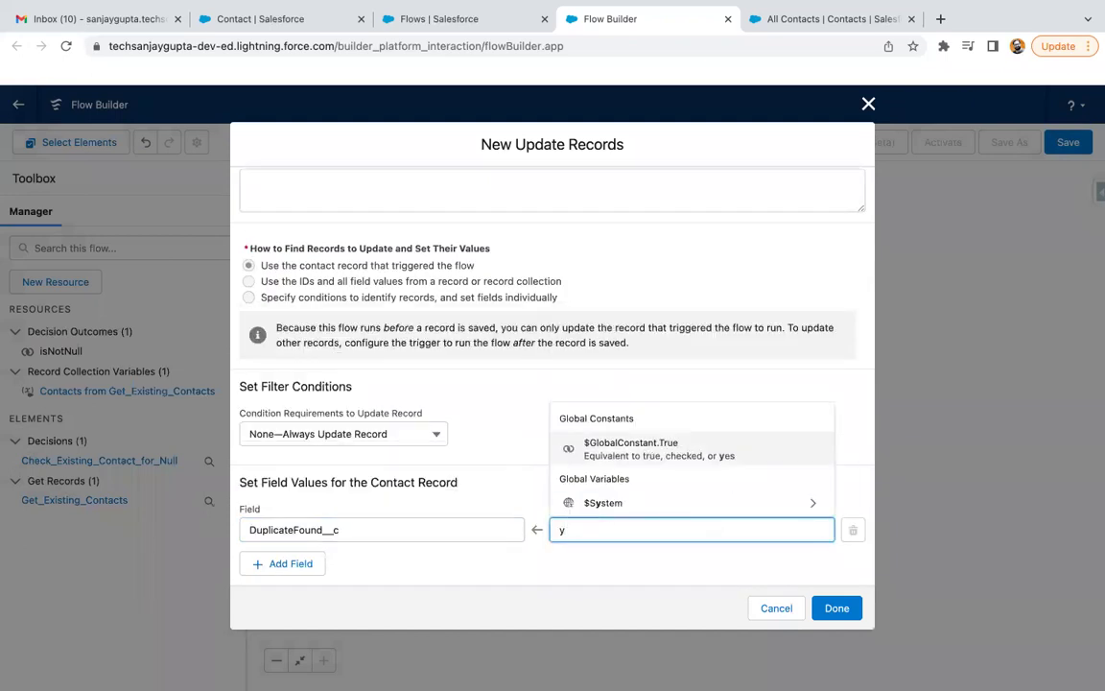
key(BackSpace)
text(tru)
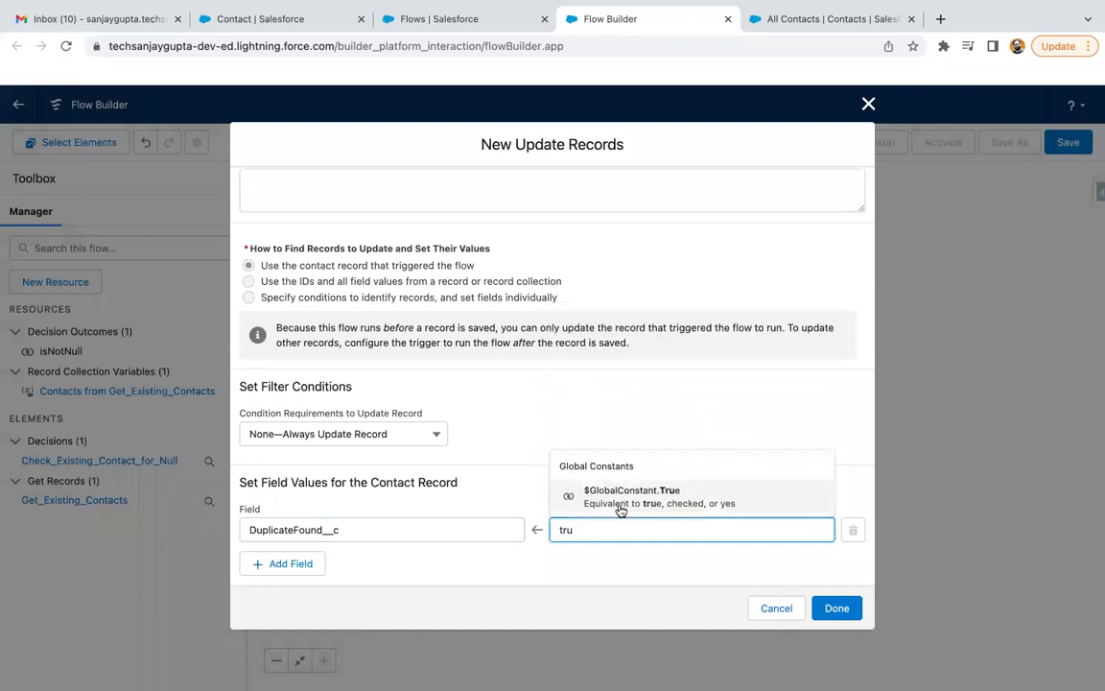
click(621, 499)
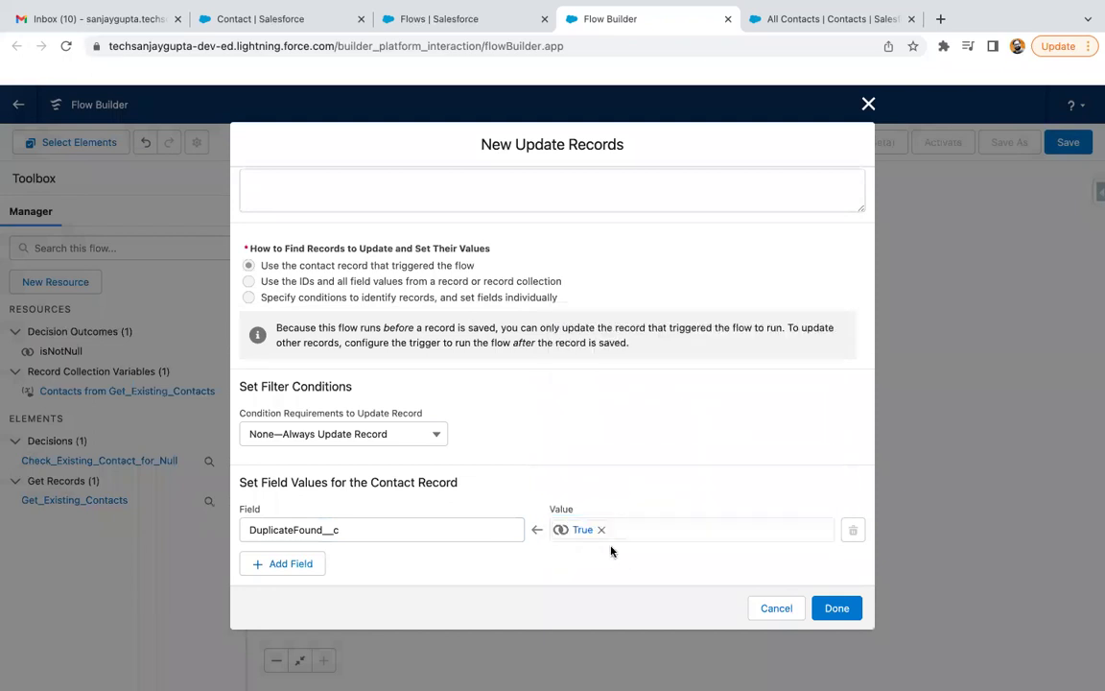
click(836, 607)
drag(871, 454, 787, 407)
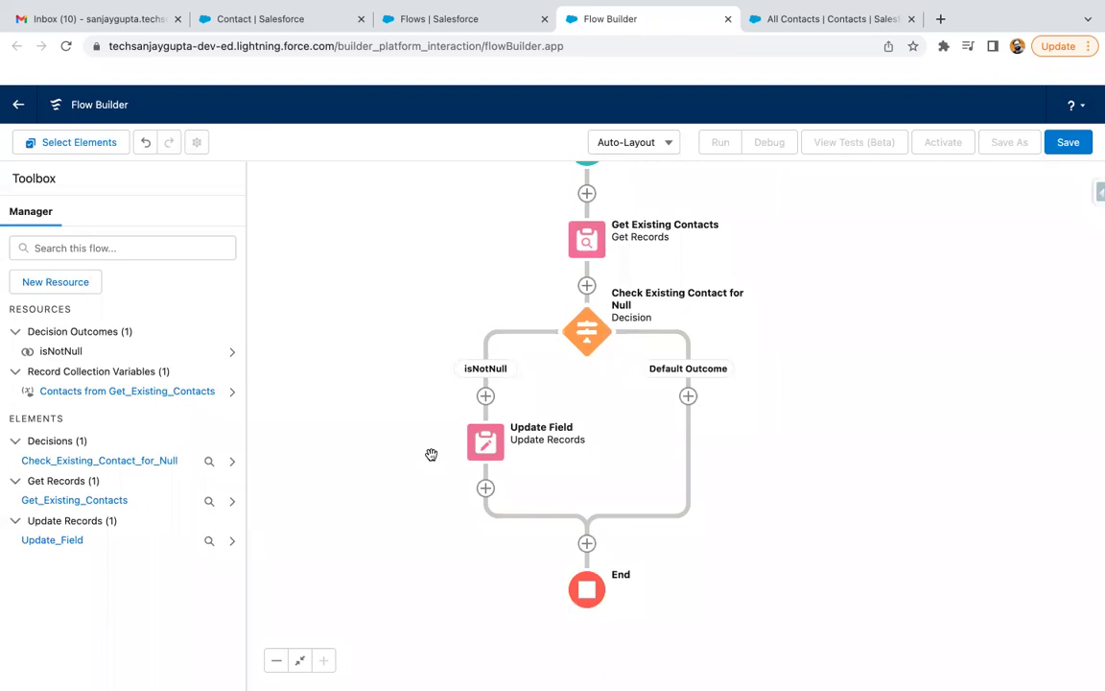
Save the flow with the label "Duplicate Check" and activate it.
click(1066, 150)
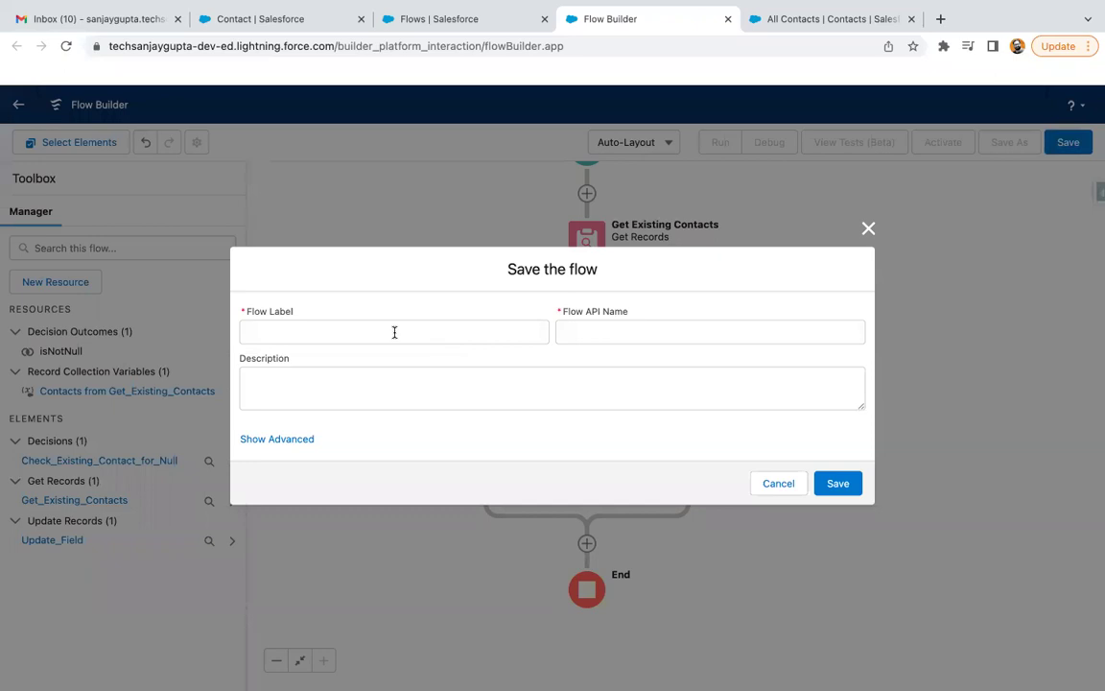
click(394, 332)
text(Du)
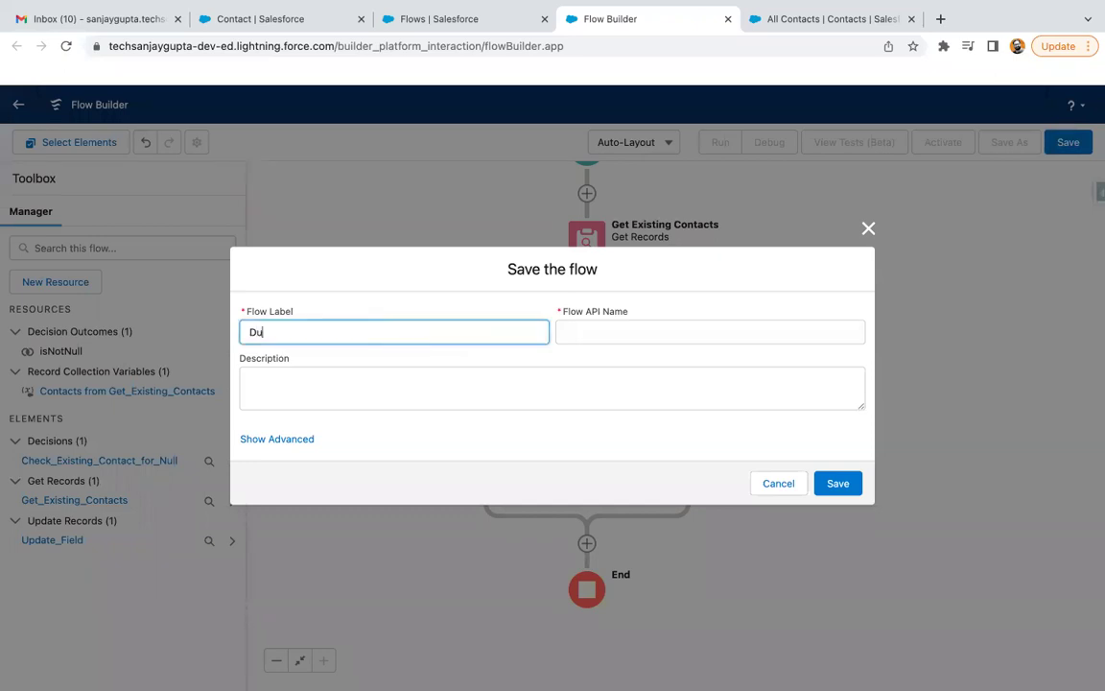
text(plicate Check)
click(455, 434)
click(839, 483)
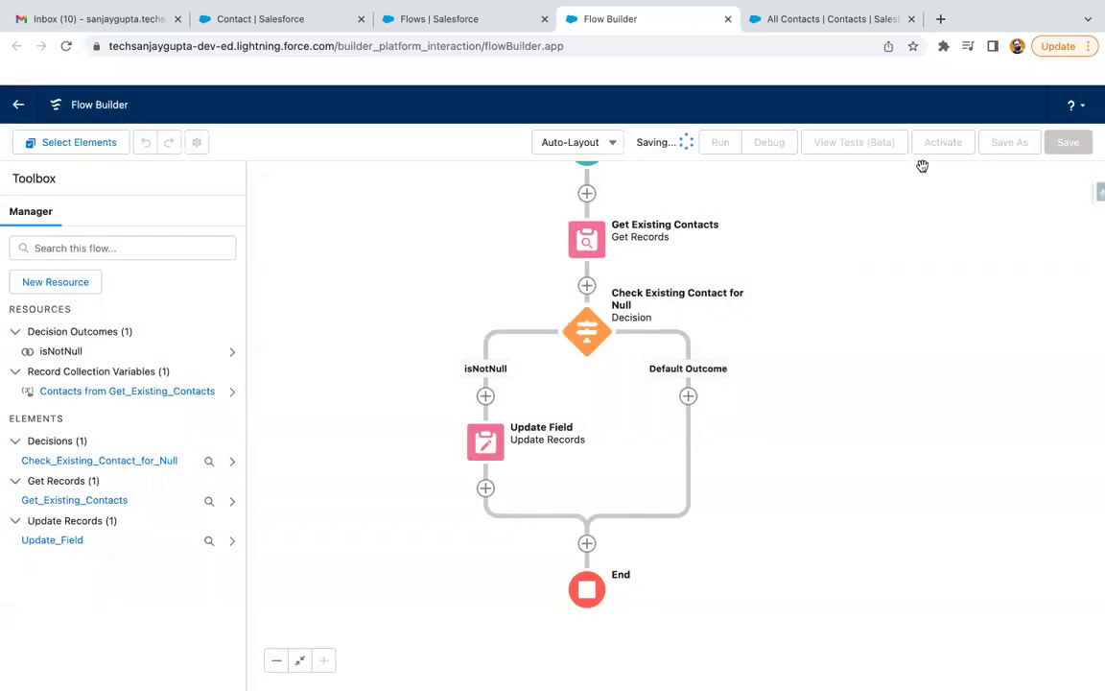
click(938, 144)
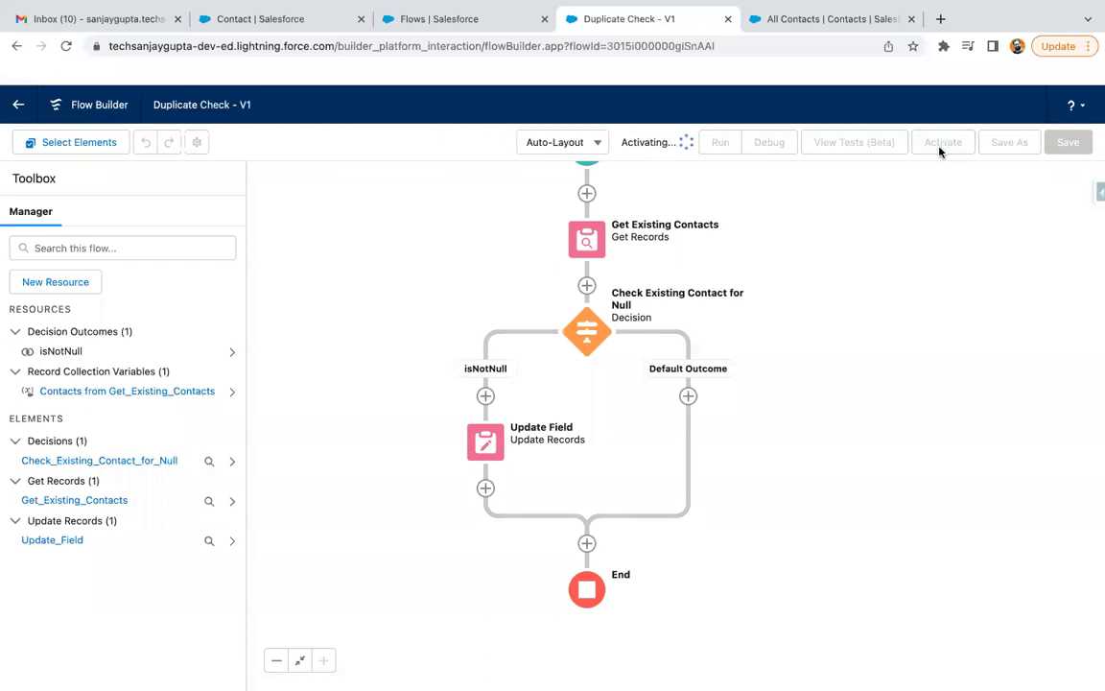
Go to the All Contacts list, select the e-mail of the contact under Acc 1102, and reload the list.
click(779, 19)
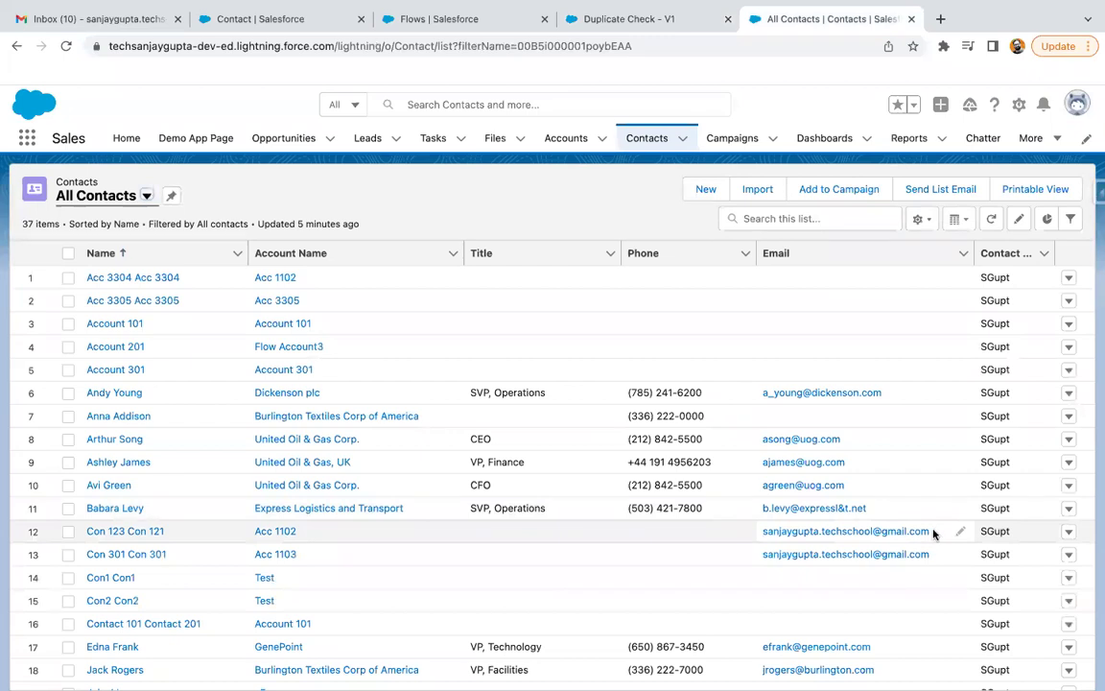
click(757, 540)
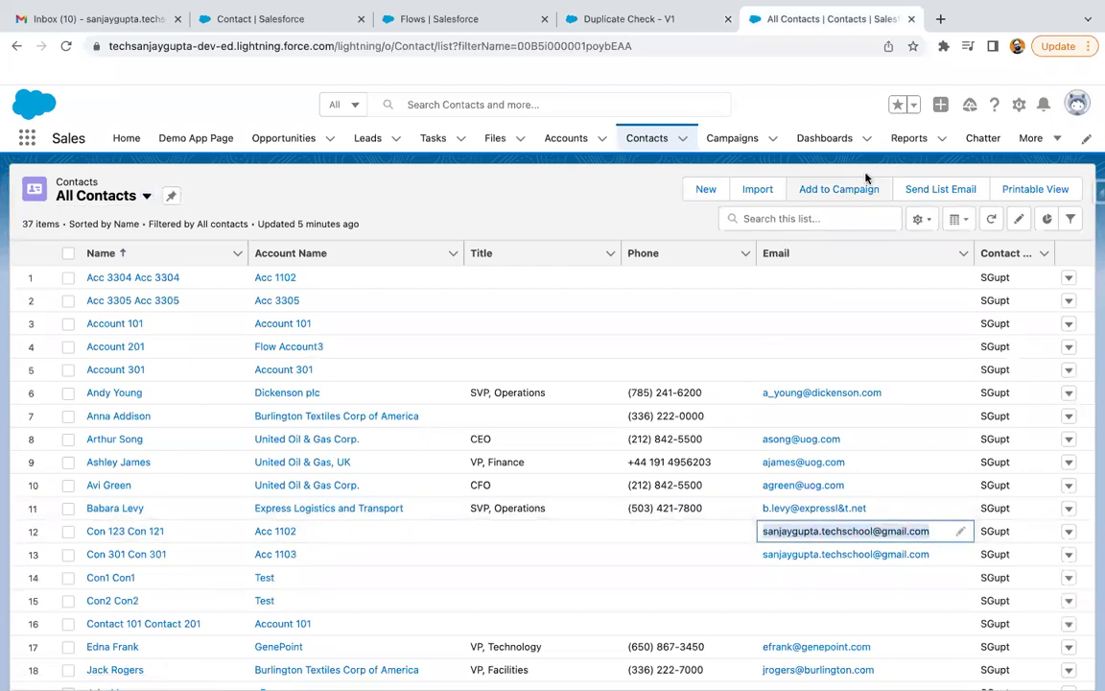
click(67, 46)
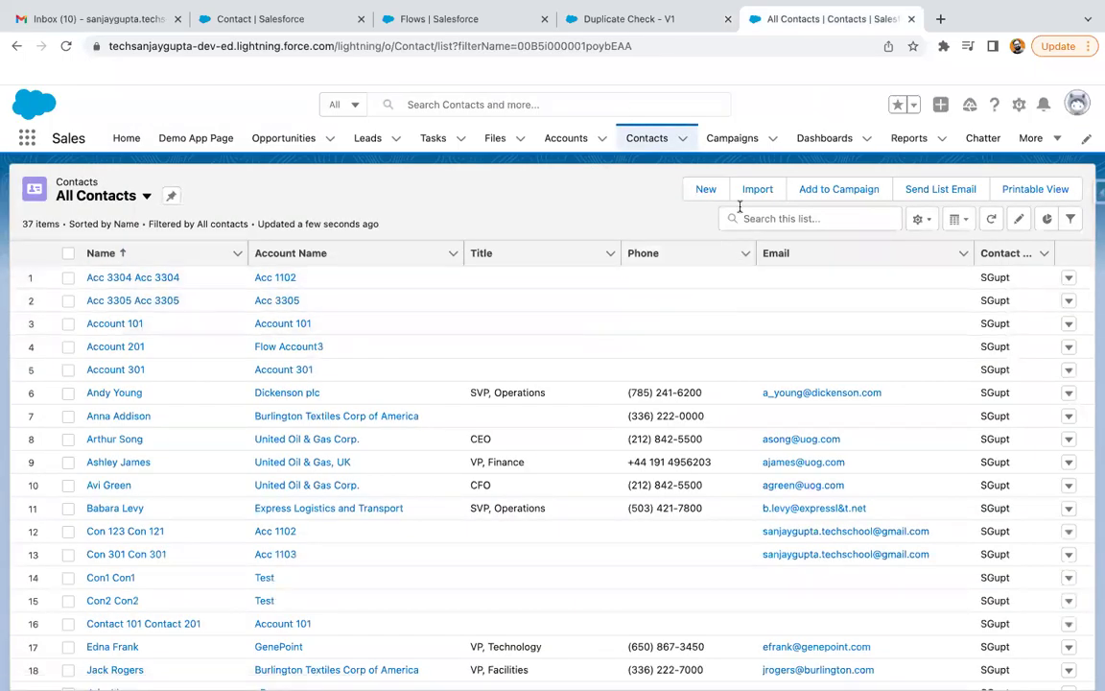
Start a new contact with the first name Test and the last name Flow.
click(705, 189)
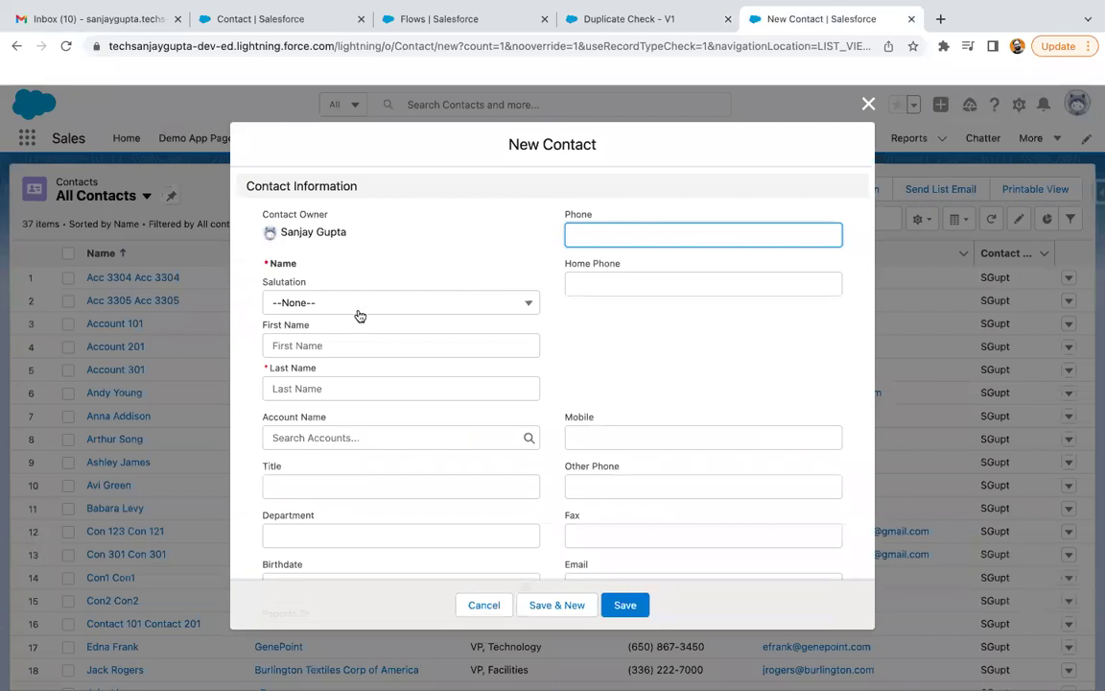
click(305, 345)
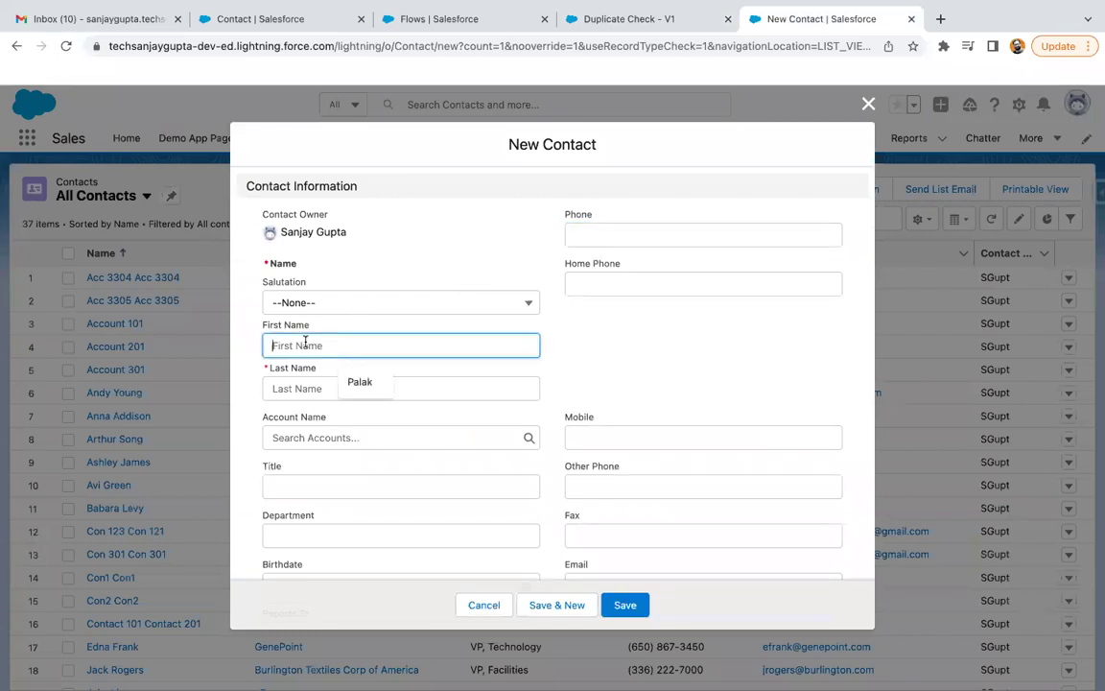
text(Test)
key(Tab)
text(F)
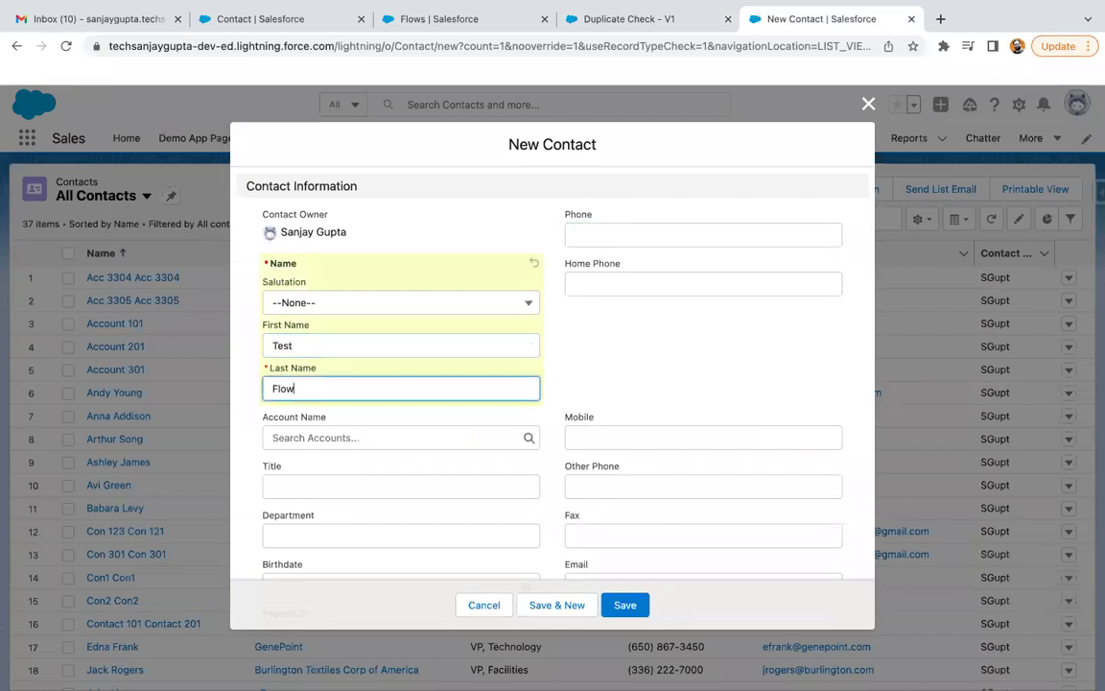
key(shift+Tab)
click(624, 357)
Fill in the new contact's e-mail with an address already used by existing contacts and try to save the record.
scroll(625, 358, down, 2)
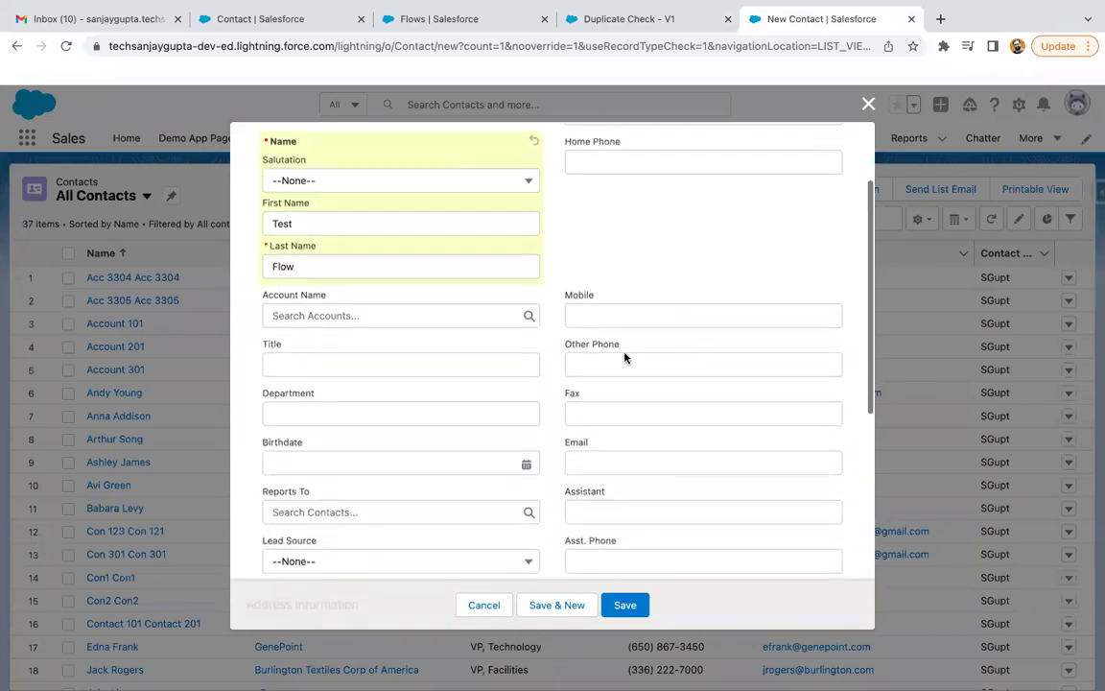
click(594, 461)
click(691, 494)
click(650, 408)
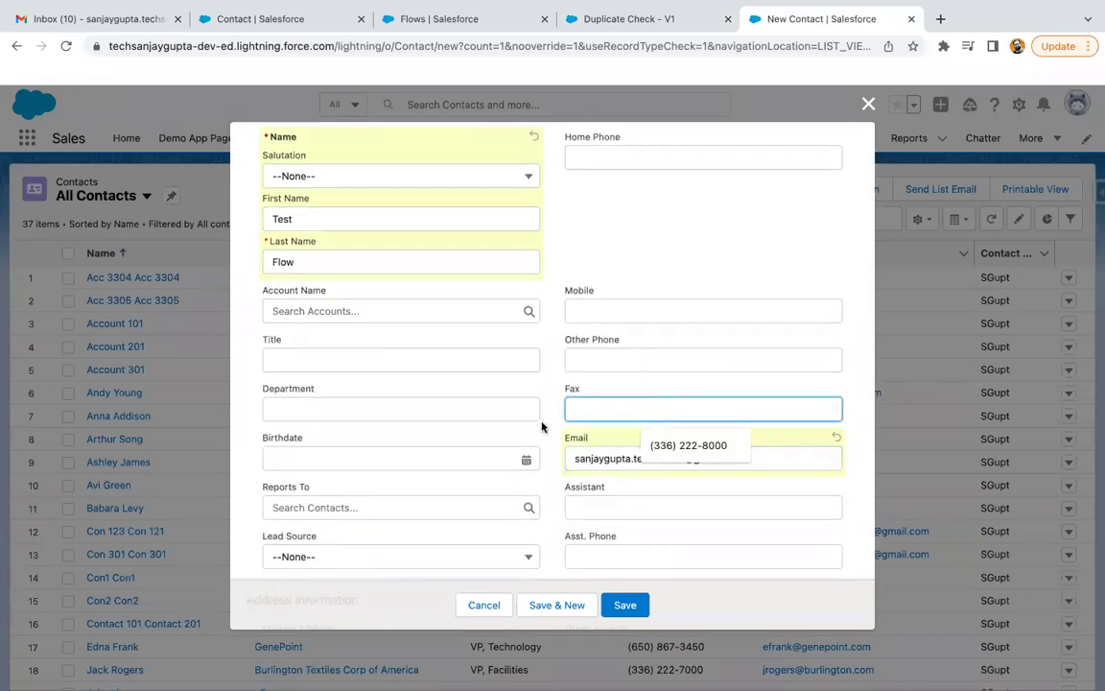
click(629, 605)
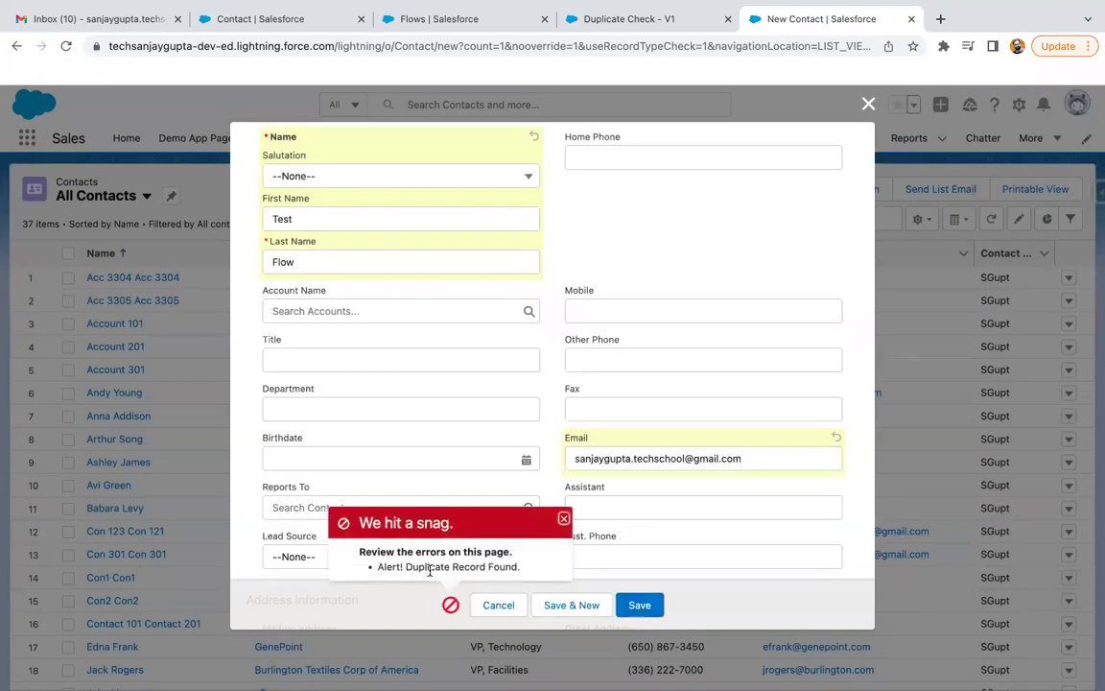
Make the new contact's e-mail unique by inserting 123 before the @ sign, and save the contact.
click(750, 464)
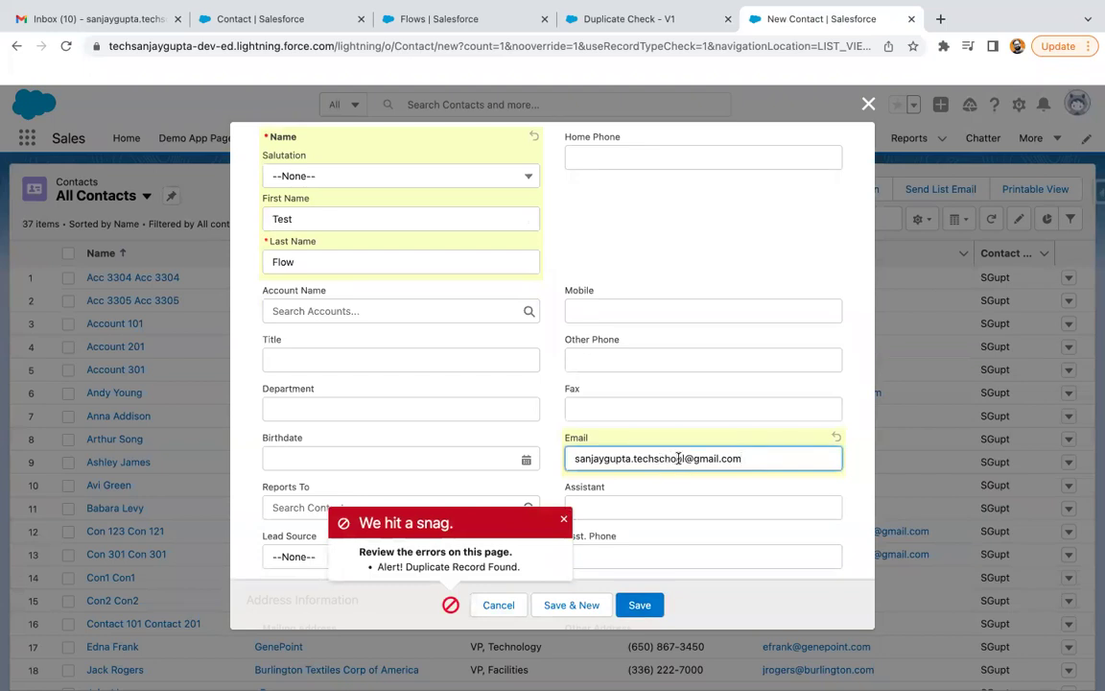
click(685, 459)
text(123)
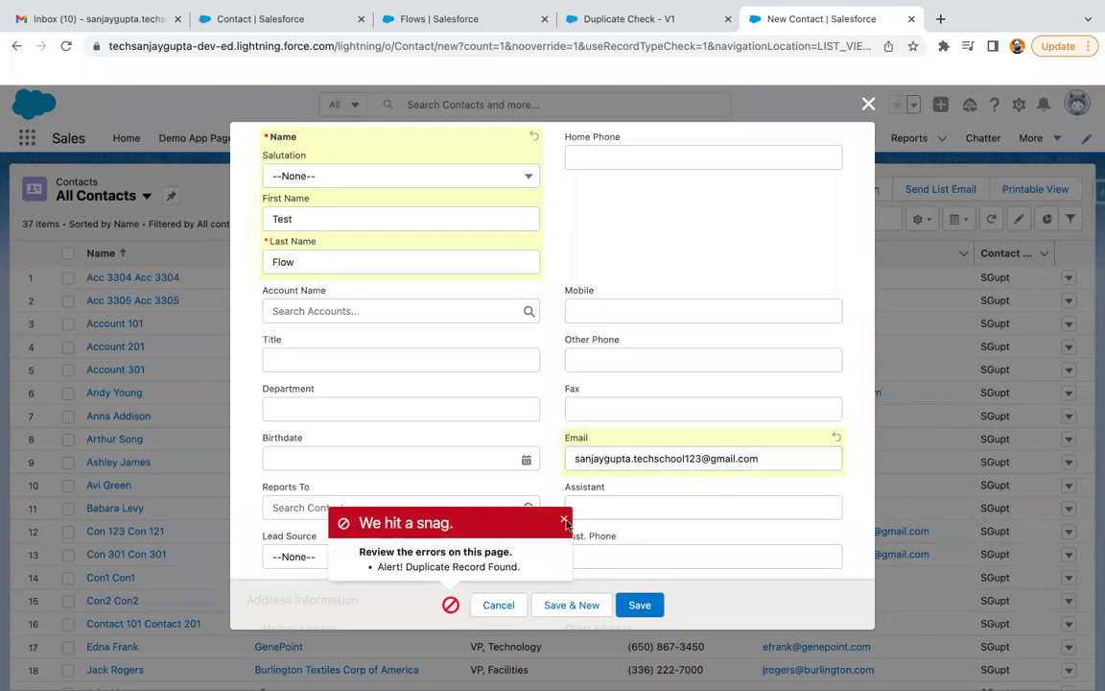
click(639, 605)
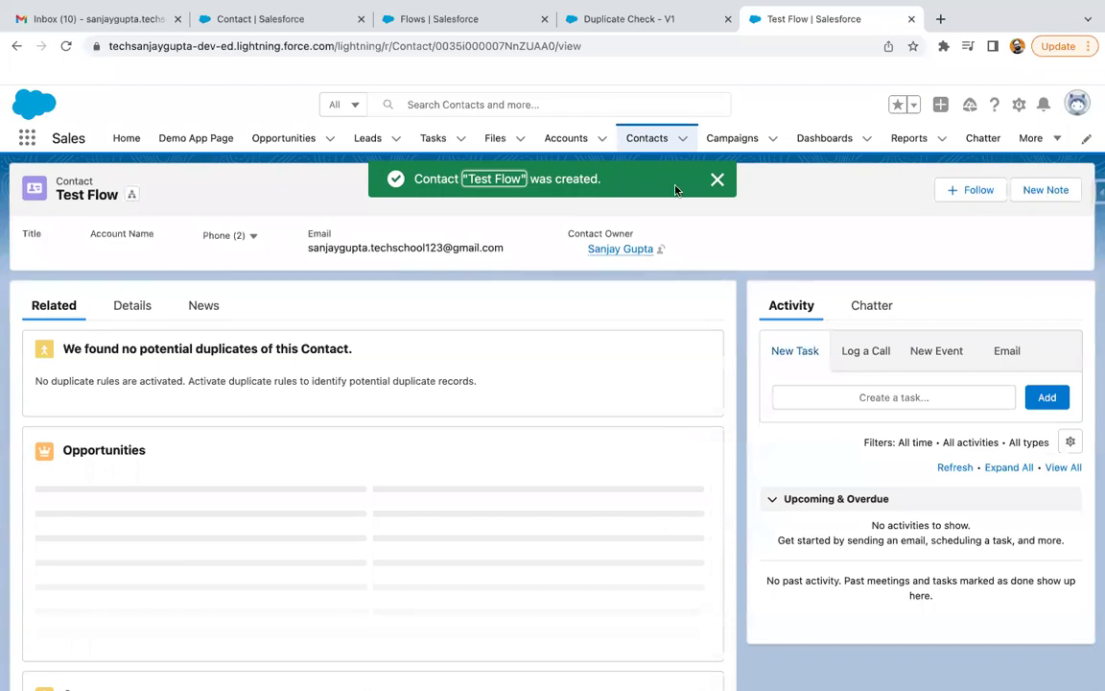
Return to the Contacts list and sort the recently viewed contacts by Email to compare their addresses.
click(641, 148)
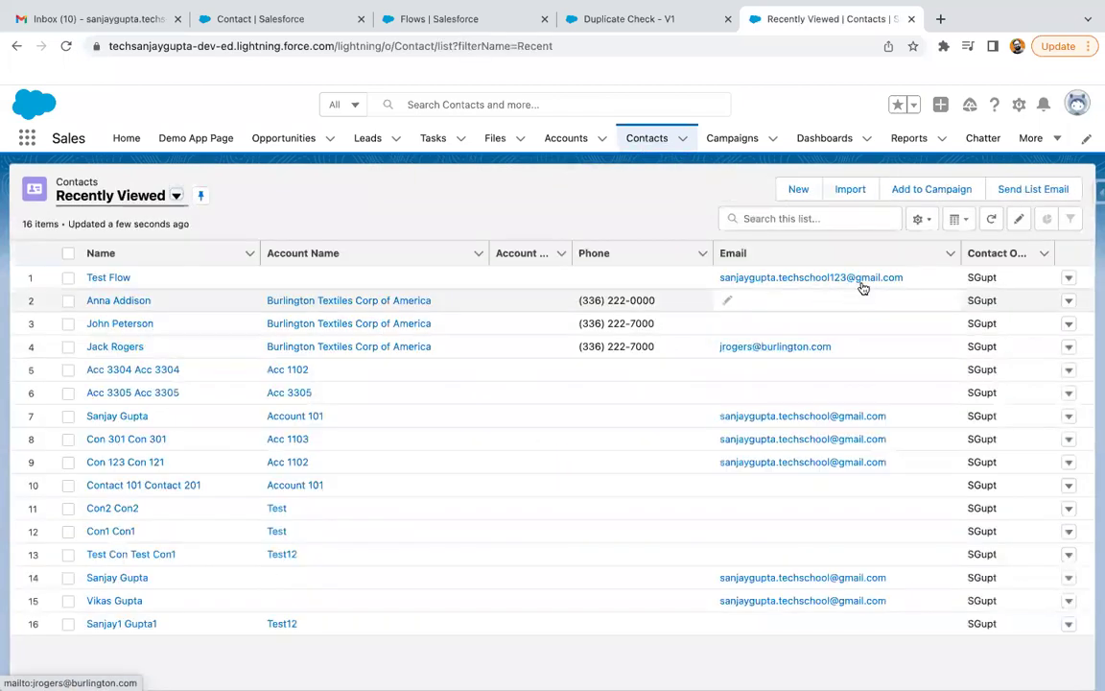
click(911, 253)
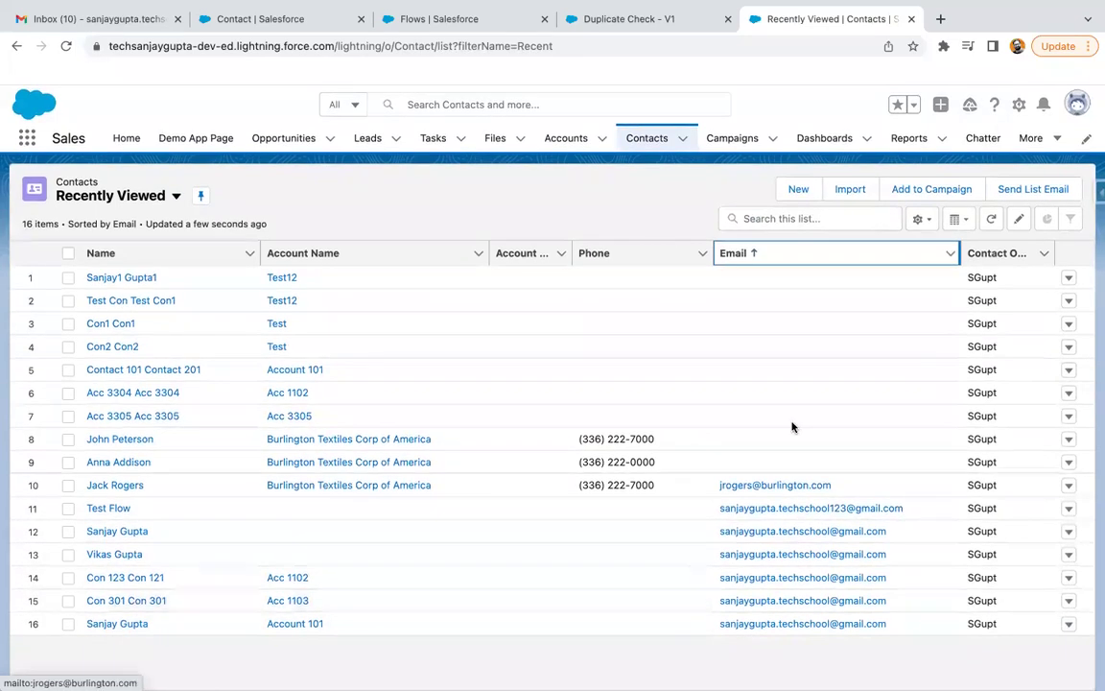
click(625, 203)
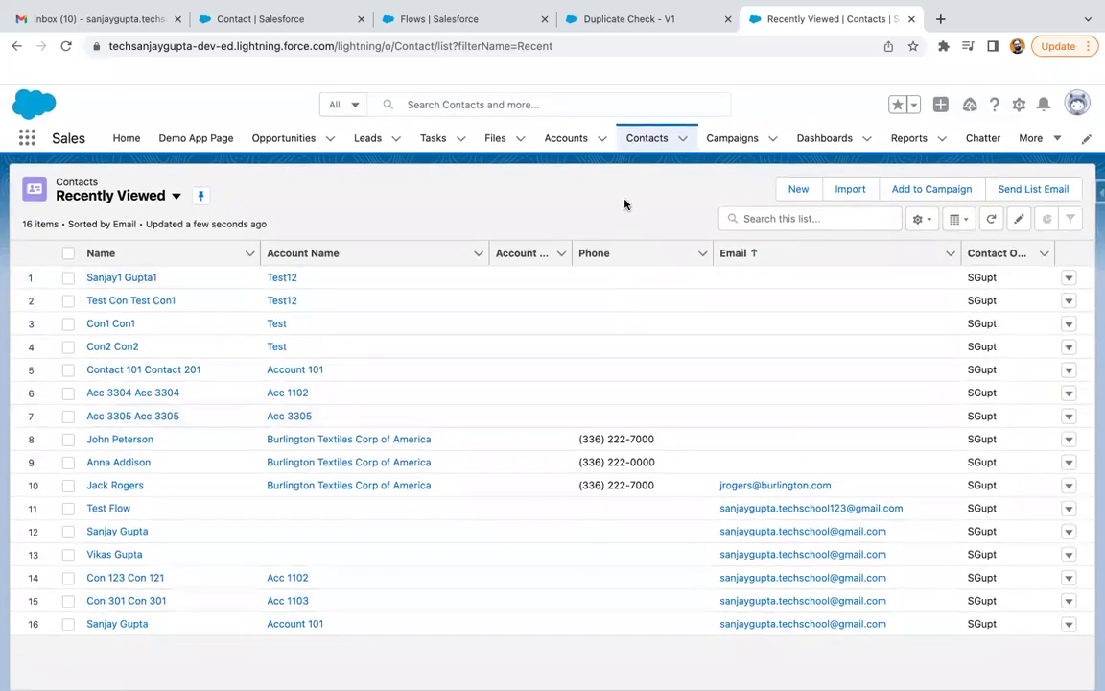